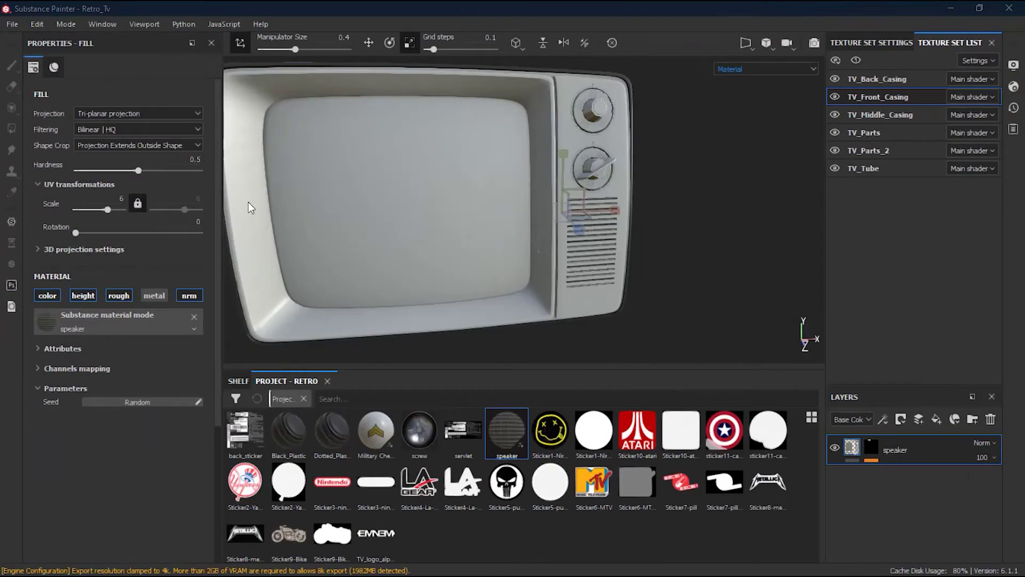
Pick the Dotted_Plastic material in the project shelf and examine the TV's control knobs up close
left_click_drag(363, 206, 590, 251, "alt")
left_click_drag(660, 232, 554, 260, "alt")
middle_click_drag(555, 259, 597, 236, "alt")
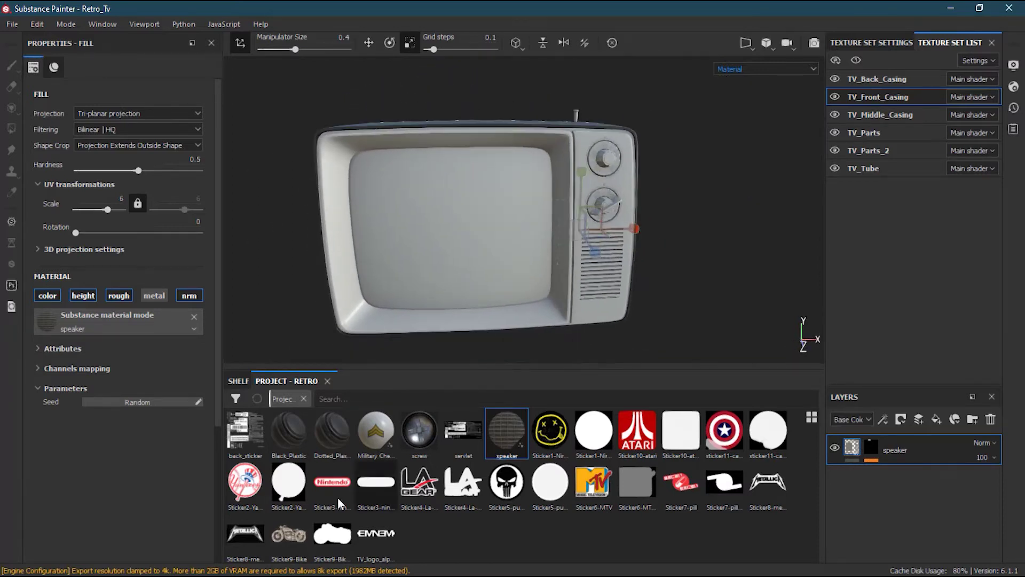
left_click(335, 433)
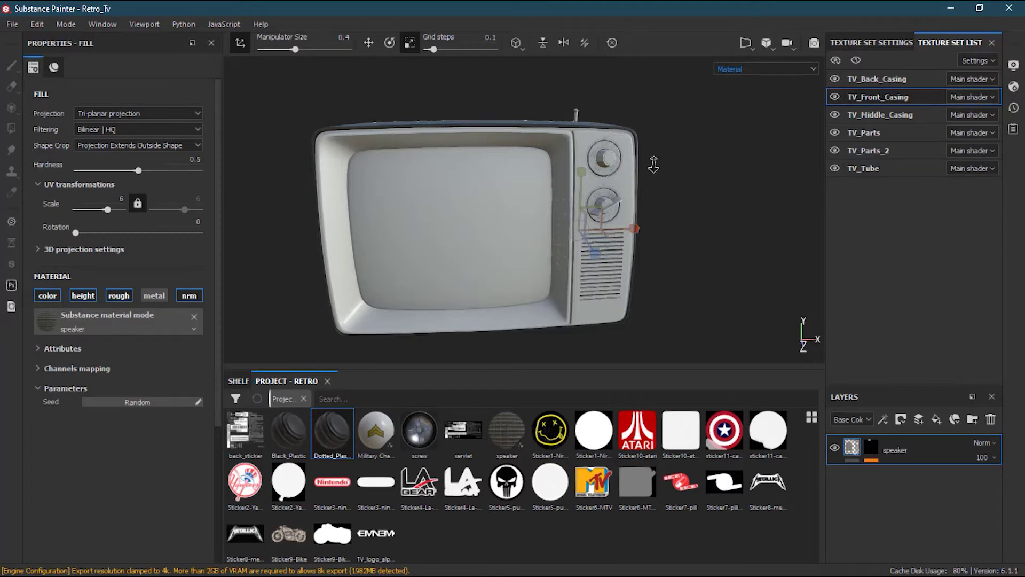
scroll(627, 167, "up", 4)
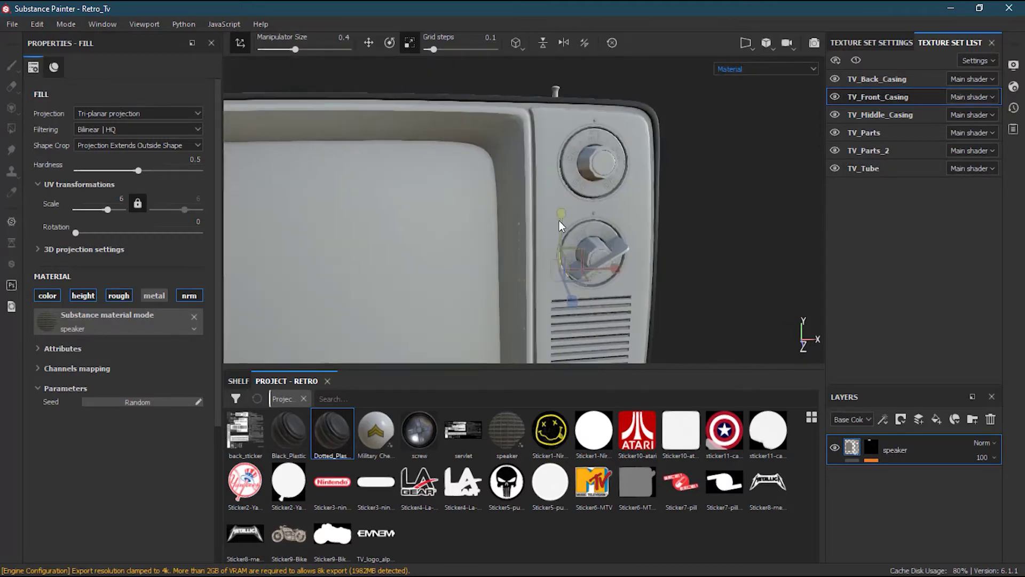
scroll(560, 226, "up", 4)
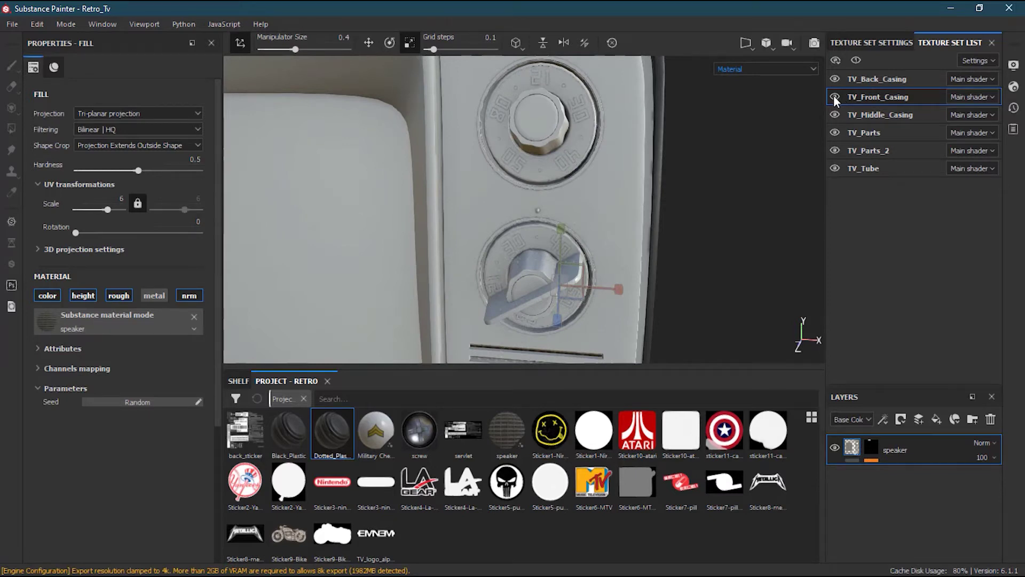
Isolate the TV_Front_Casing texture set by hiding every other texture set of the TV
left_click(835, 97)
scroll(361, 207, "down", 2)
left_click_drag(361, 206, 451, 203, "alt")
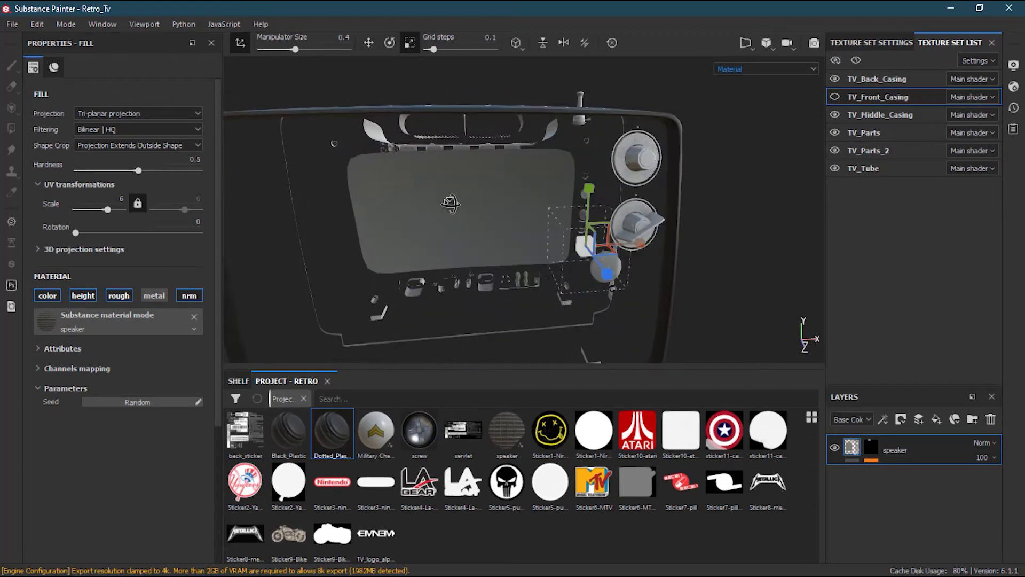
left_click(835, 79)
left_click(835, 115)
left_click(836, 133)
left_click(836, 167)
left_click(834, 97)
Examine the isolated front casing from several angles, including the knob openings and the speaker grille
key("alt")
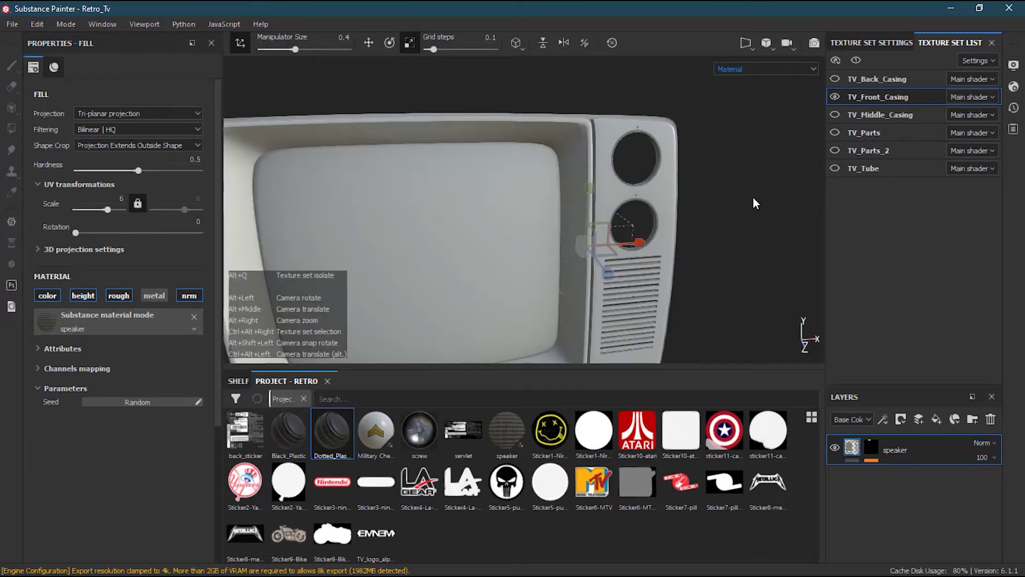
left_click_drag(767, 185, 698, 185, "alt")
right_click_drag(726, 174, 497, 202, "alt")
left_click_drag(584, 203, 620, 194, "alt")
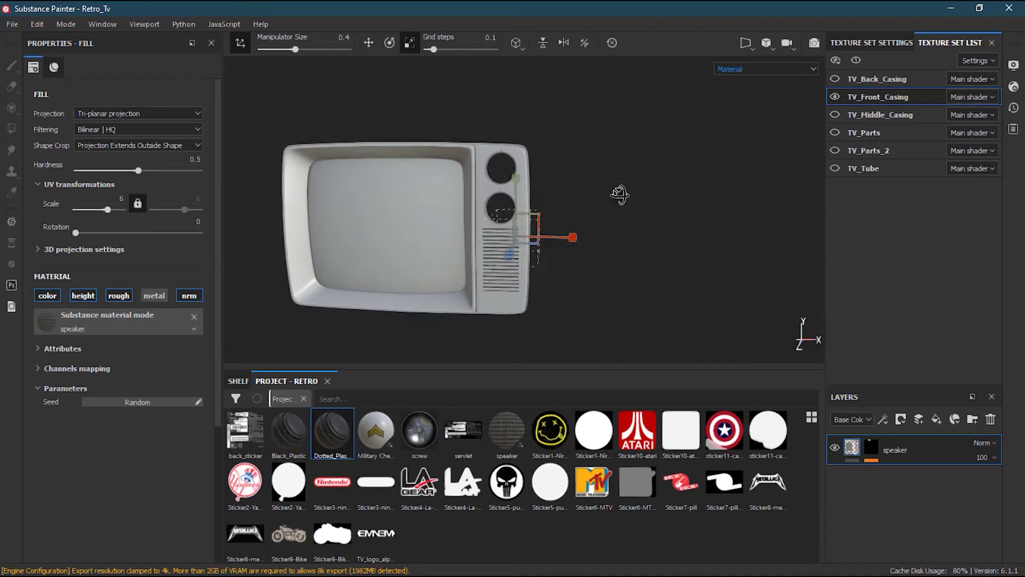
scroll(620, 195, "up", 3)
right_click_drag(855, 171, 887, 168, "alt")
middle_click_drag(691, 199, 593, 219, "alt")
right_click_drag(640, 187, 791, 160, "alt")
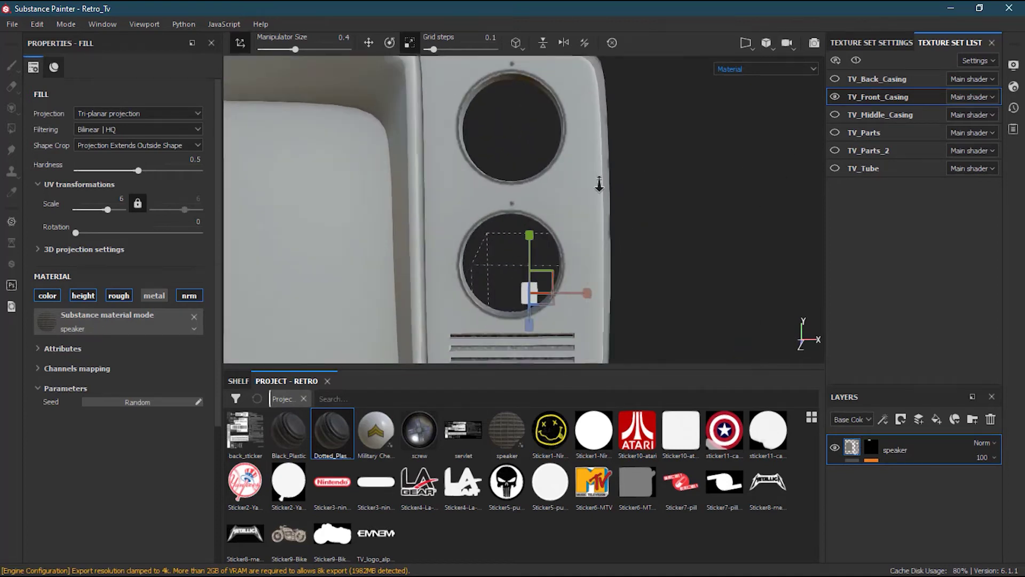
right_click_drag(599, 183, 689, 178, "alt")
left_click_drag(655, 185, 672, 187, "alt")
right_click_drag(701, 188, 487, 197, "alt")
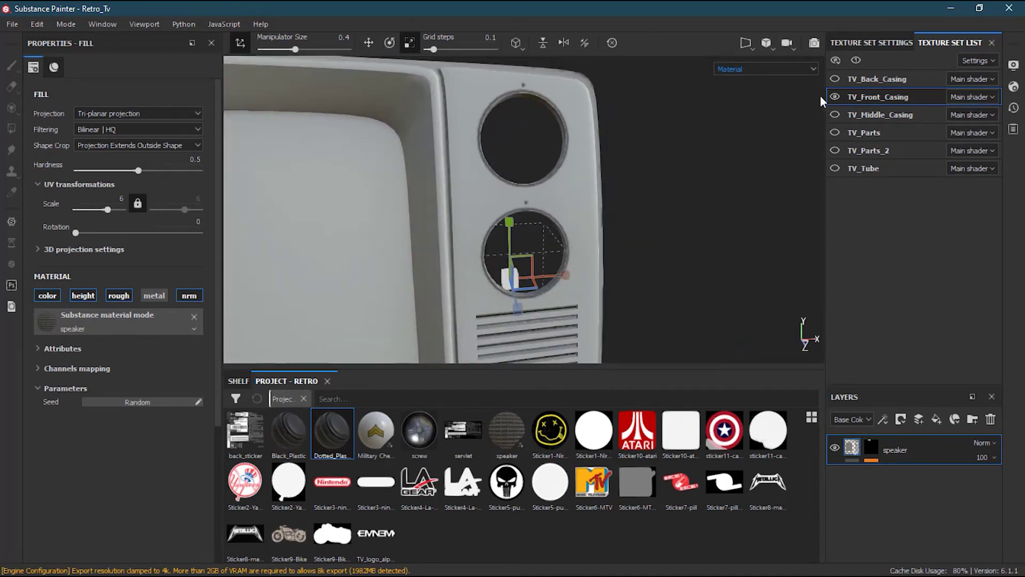
scroll(343, 194, "down", 5)
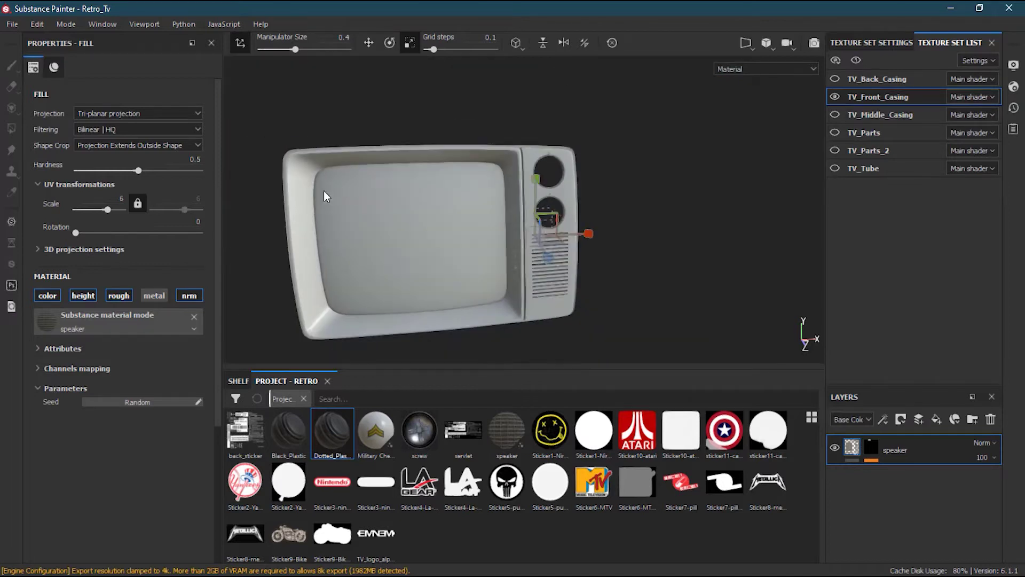
left_click_drag(324, 192, 381, 187, "alt")
Show only the TV_Middle_Casing texture set and look at it from the side
left_click(835, 97)
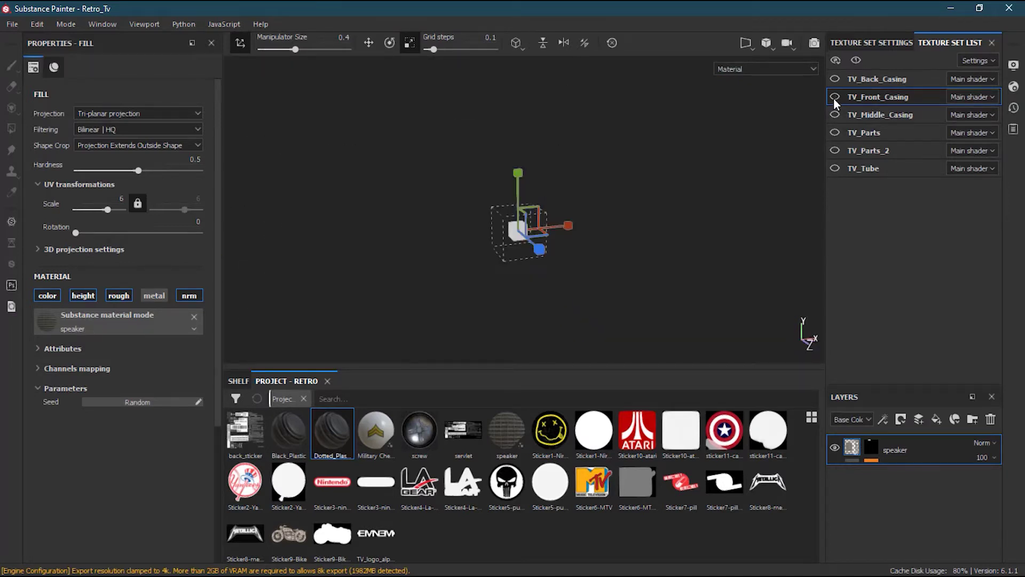
left_click(835, 115)
left_click_drag(714, 172, 634, 211, "alt")
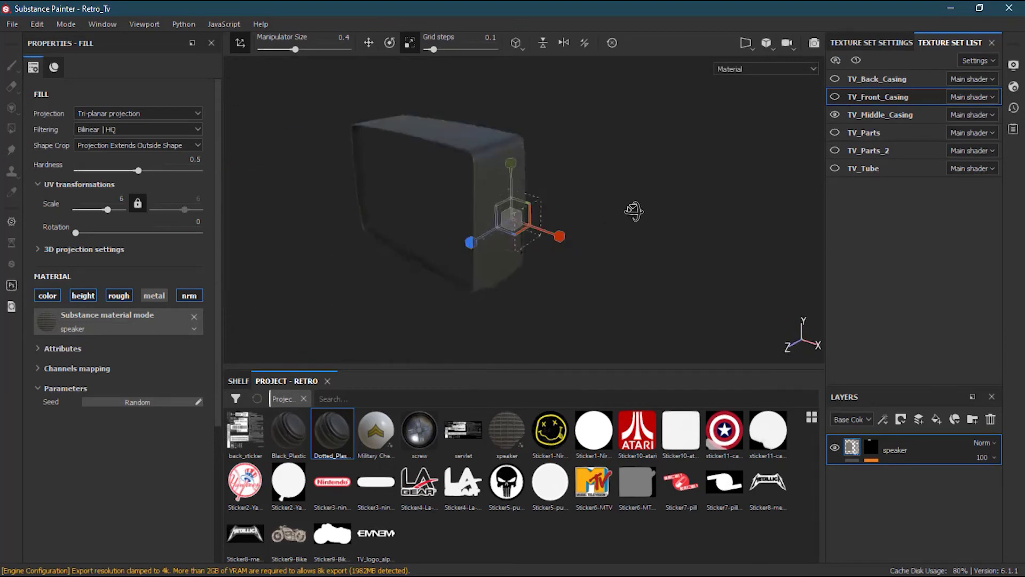
Show only the TV_Back_Casing texture set and inspect its outer and inner sides with the vents
left_click(836, 115)
left_click(836, 78)
left_click_drag(657, 163, 694, 216, "alt")
left_click_drag(357, 249, 575, 223, "alt")
middle_click_drag(587, 227, 513, 209, "alt")
right_click_drag(513, 208, 854, 200, "alt")
right_click_drag(663, 198, 714, 237, "alt")
left_click_drag(714, 237, 701, 164, "alt")
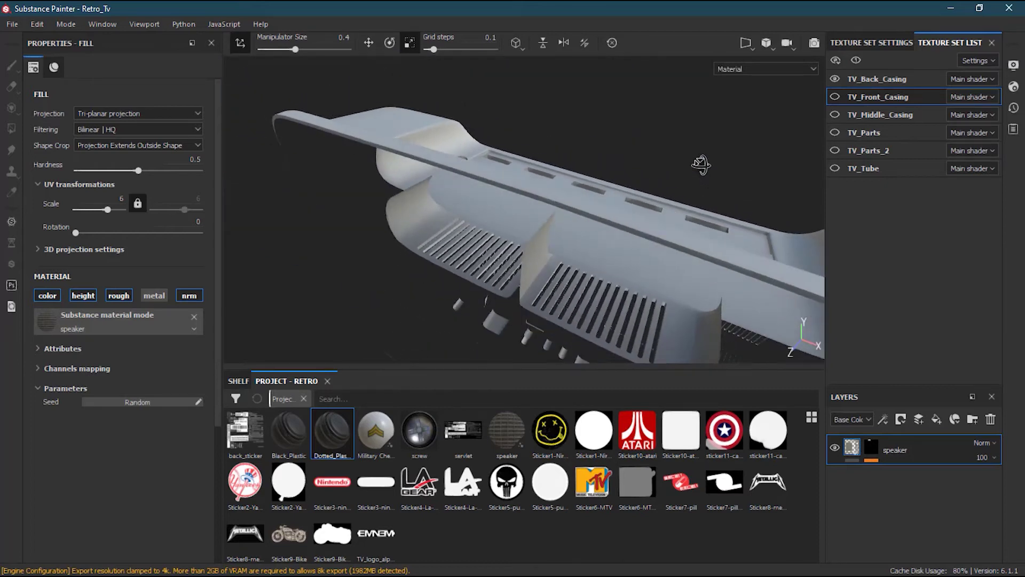
Show only the TV_Parts texture set, hiding the back casing, and view its knobs, buttons and small parts
left_click(836, 78)
left_click(835, 133)
left_click_drag(705, 231, 664, 246, "alt")
middle_click_drag(664, 246, 478, 225, "alt")
right_click_drag(478, 225, 589, 261, "alt")
left_click_drag(650, 250, 513, 255, "alt")
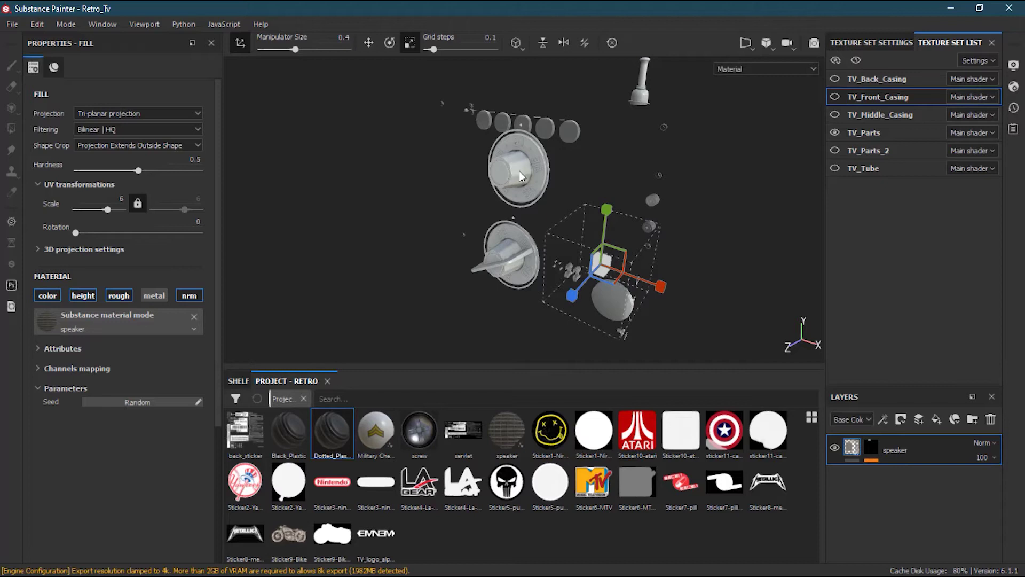
right_click_drag(478, 288, 705, 267, "alt")
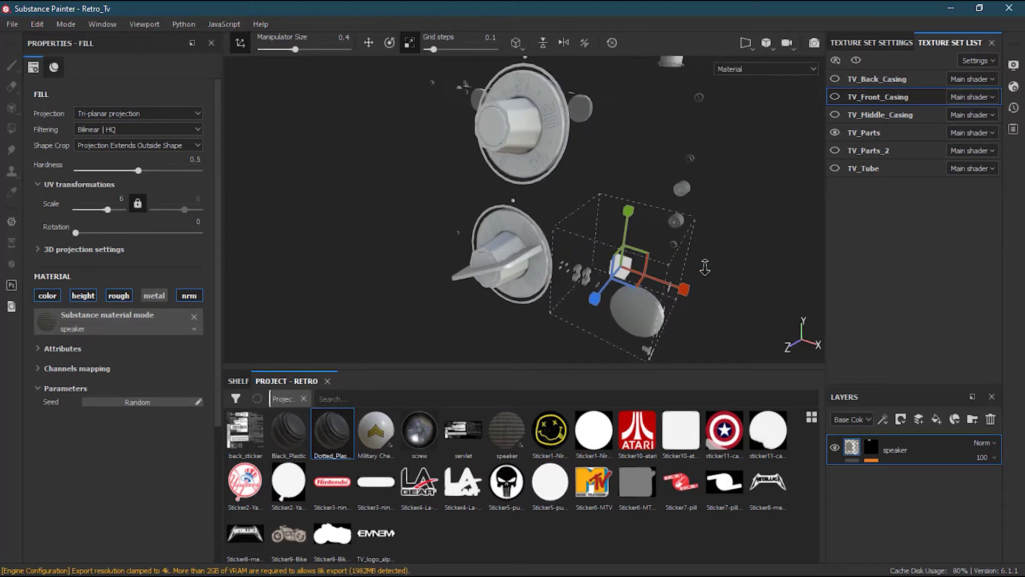
left_click_drag(692, 261, 701, 232, "alt")
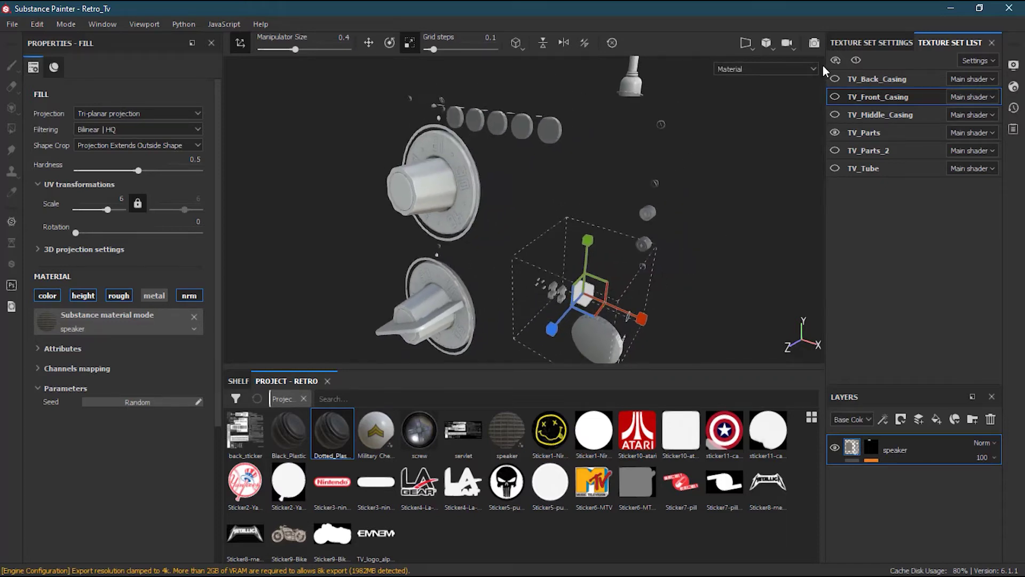
Switch the viewport display to the ID mesh map
left_click(791, 67)
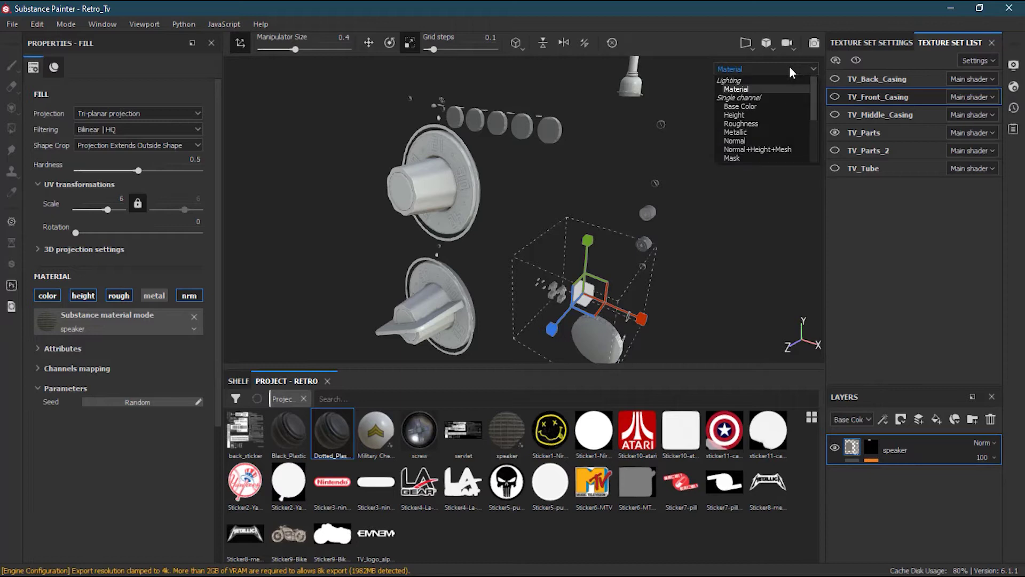
left_click_drag(812, 96, 809, 120)
left_click(771, 118)
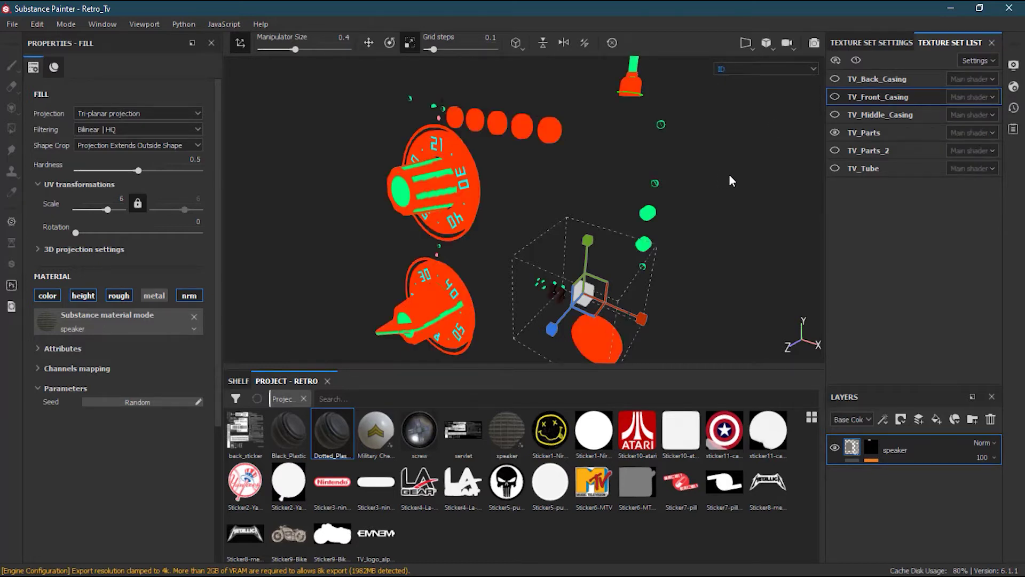
Examine how the ID colors are distributed over the knobs, buttons, antenna base and screws of TV_Parts
left_click_drag(730, 175, 658, 183, "alt")
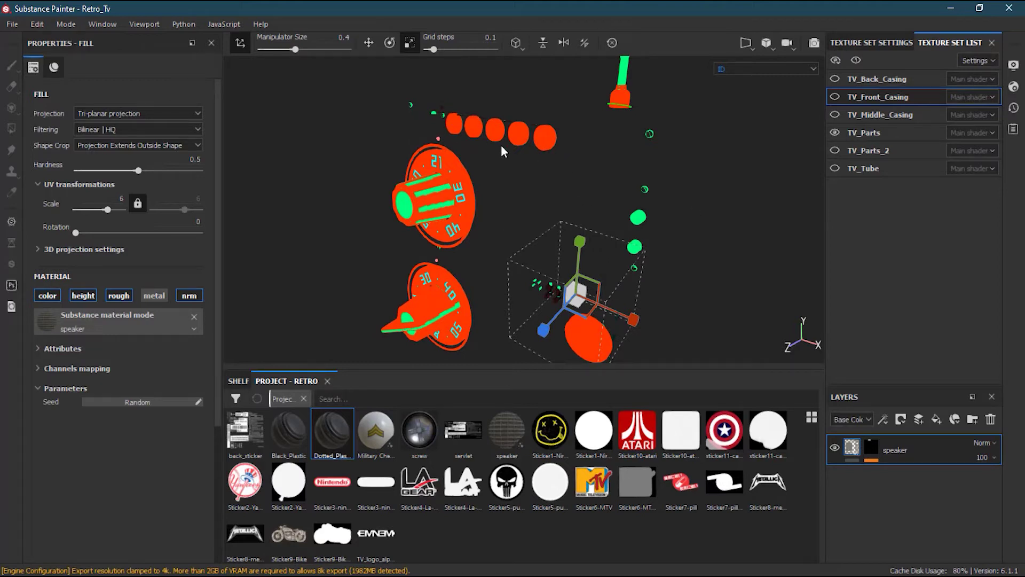
left_click_drag(718, 258, 548, 185, "alt")
left_click_drag(535, 308, 548, 213, "alt")
left_click_drag(699, 184, 284, 242, "alt")
left_click_drag(522, 117, 589, 249, "alt")
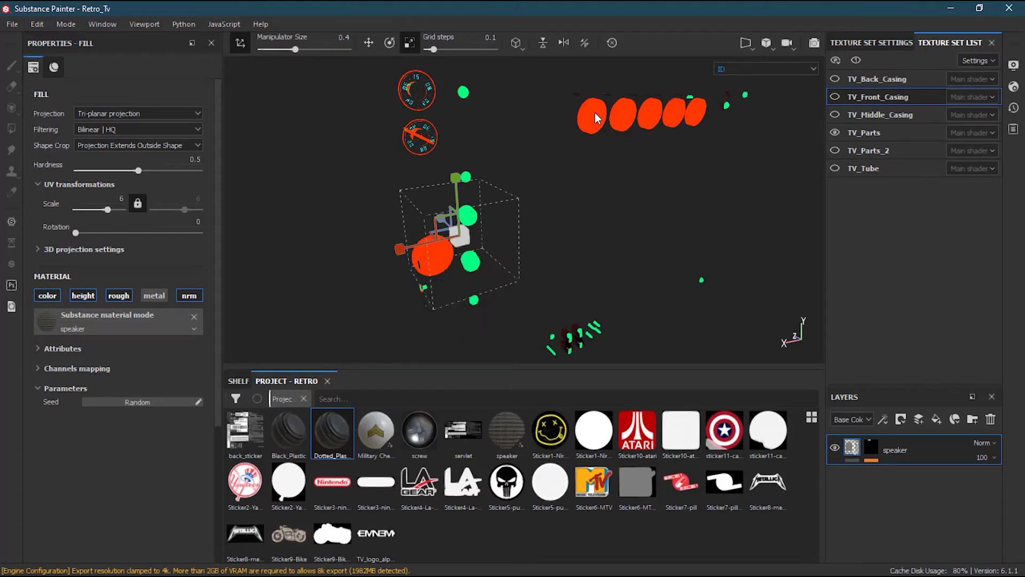
left_click_drag(586, 116, 360, 280, "alt")
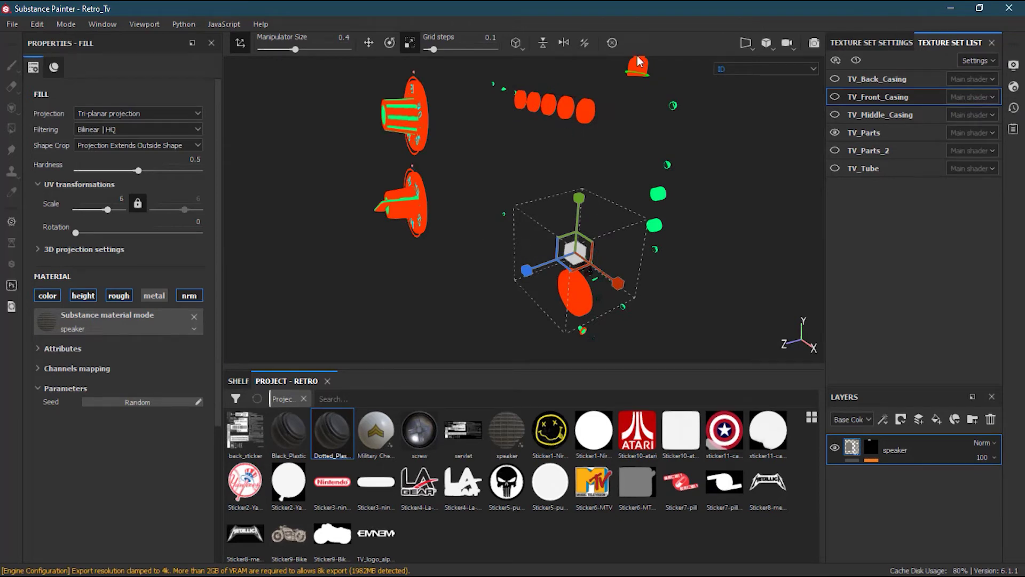
left_click_drag(515, 200, 560, 191, "alt")
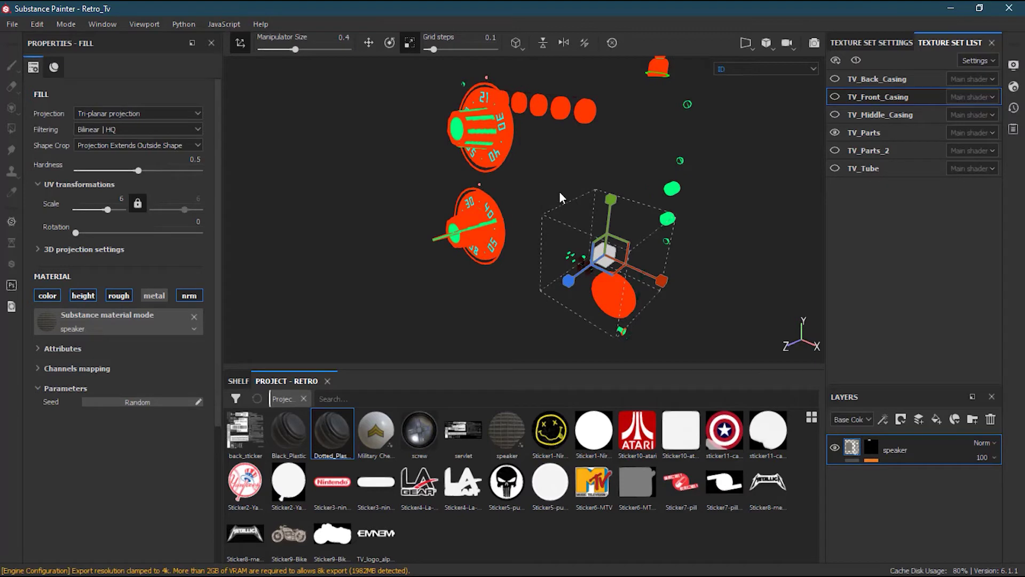
middle_click_drag(559, 191, 509, 181, "alt")
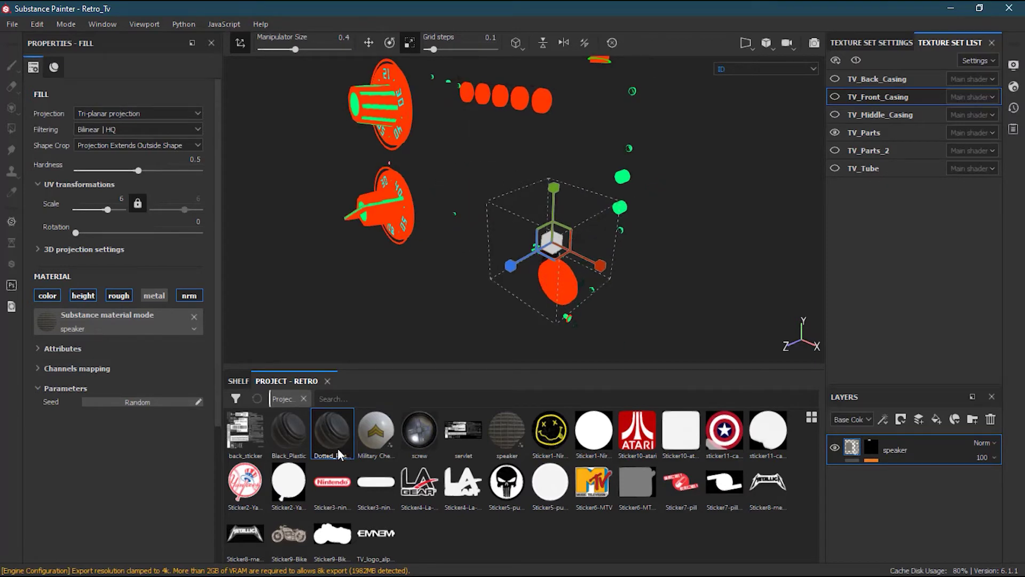
middle_click_drag(544, 289, 550, 310, "alt")
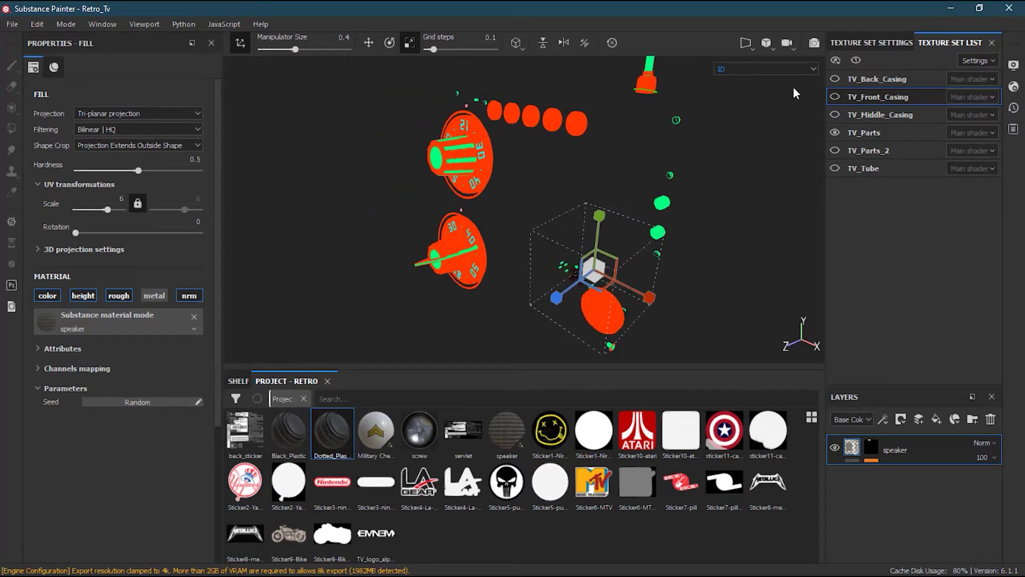
Set the viewport display back to Material
left_click(782, 69)
scroll(776, 99, "up", 3)
left_click(764, 90)
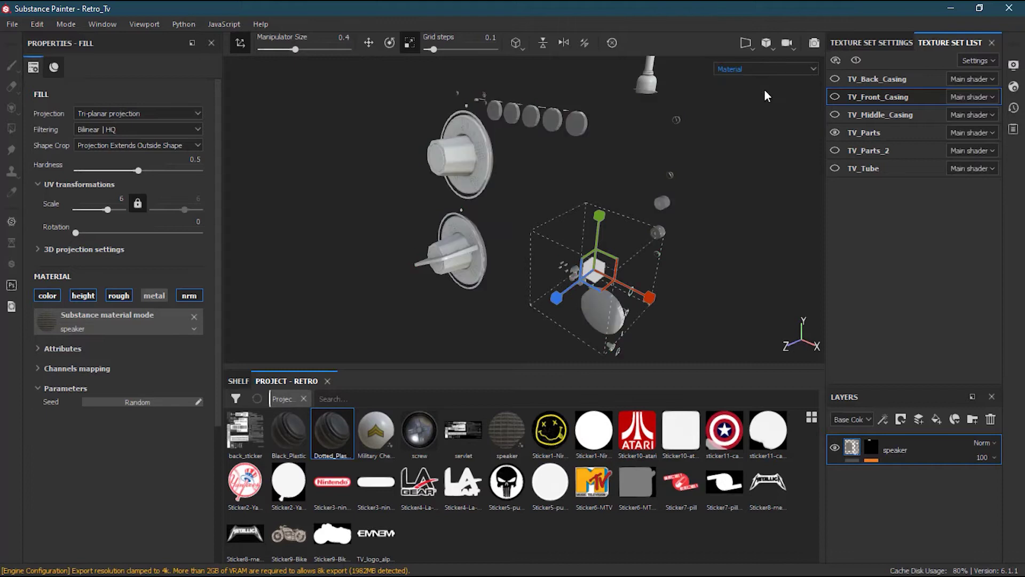
Apply the Dotted_Plastic material to TV_Parts, masked to the red ID color of the lower knob's body
right_click_drag(412, 286, 613, 272, "alt")
middle_click_drag(613, 272, 677, 176, "alt")
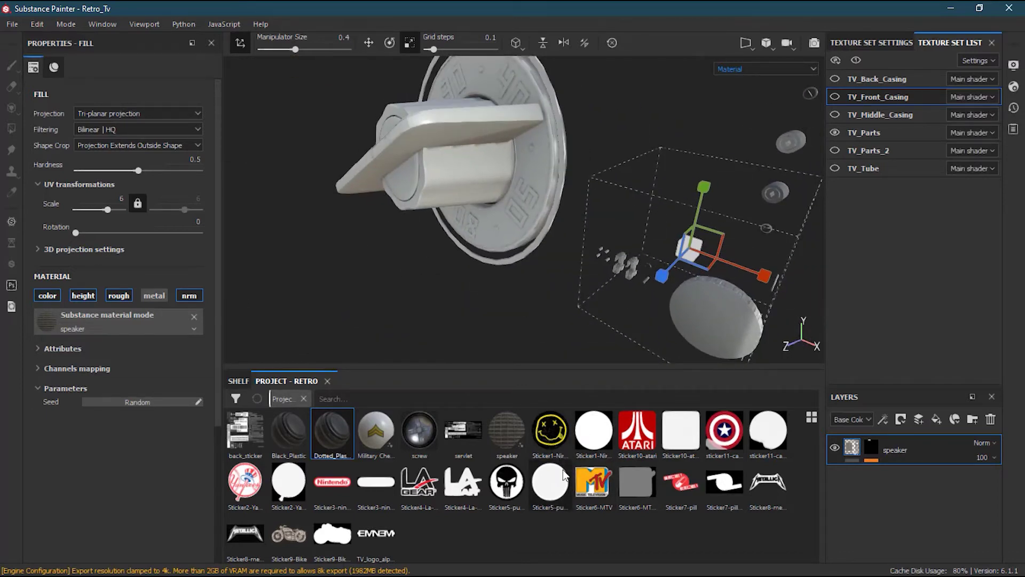
key("ctrl")
left_click_drag(339, 431, 462, 171, "ctrl")
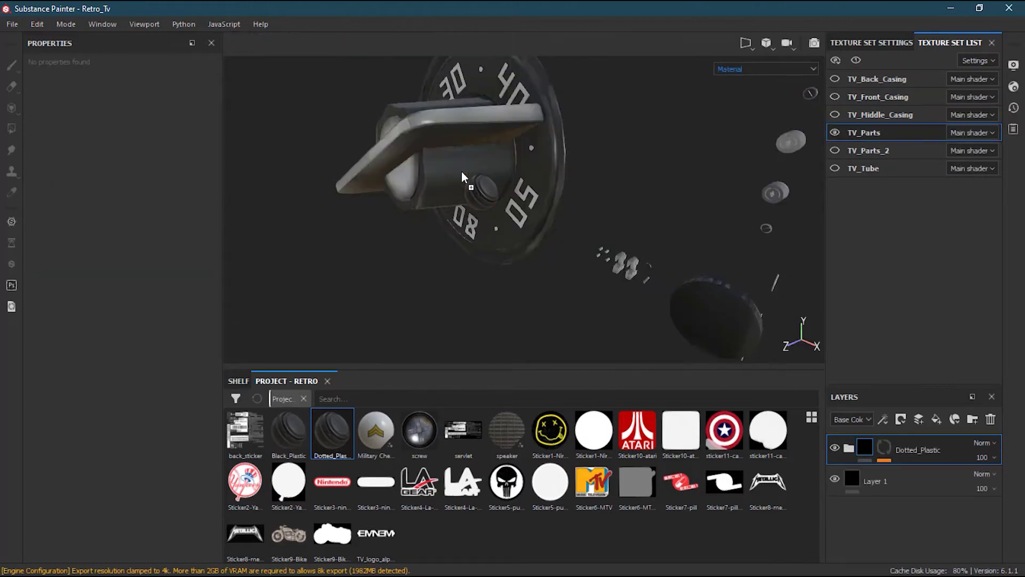
Inspect the applied plastic on the numbered round buttons and the antenna base
left_click_drag(454, 265, 437, 246, "alt")
right_click_drag(614, 232, 767, 222, "alt")
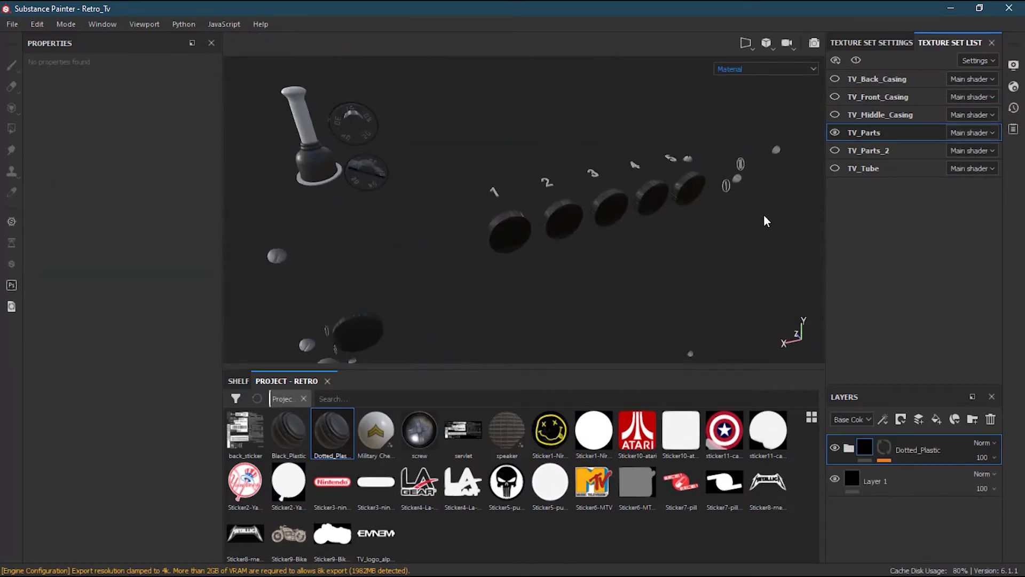
left_click_drag(587, 225, 540, 271, "alt")
right_click_drag(593, 254, 694, 225, "alt")
left_click_drag(643, 232, 604, 219, "alt")
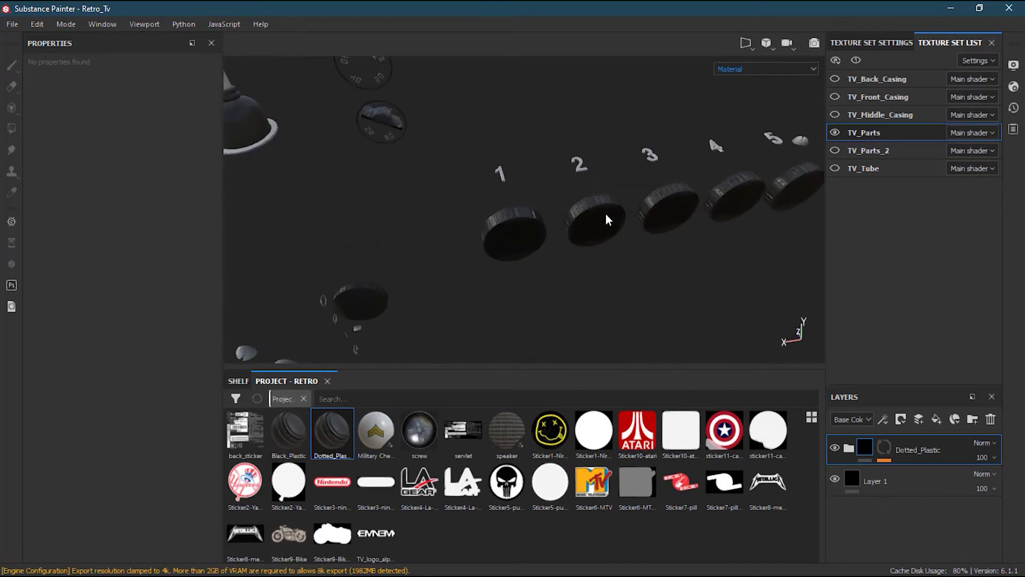
left_click_drag(748, 245, 550, 268, "alt")
left_click_drag(473, 275, 514, 213, "alt")
right_click_drag(492, 224, 755, 200, "alt")
middle_click_drag(638, 211, 677, 249, "alt")
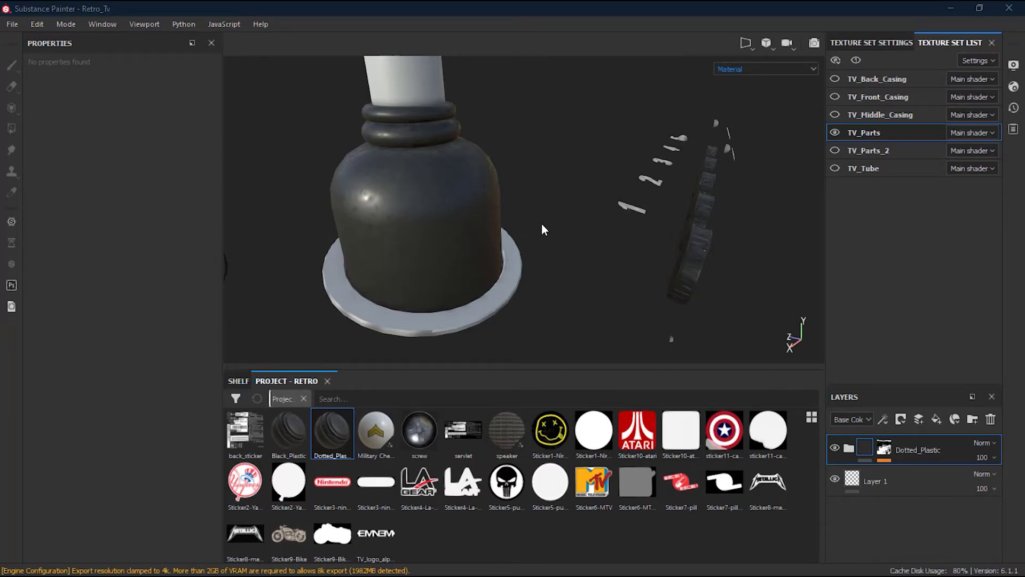
Inspect the plastic on both dial knobs and check the mask edges on the lower knob's pointer up close
right_click_drag(541, 223, 258, 225, "alt")
left_click_drag(289, 235, 573, 248, "alt")
middle_click_drag(573, 248, 519, 231, "alt")
right_click_drag(519, 231, 696, 253, "alt")
middle_click_drag(696, 253, 577, 201, "alt")
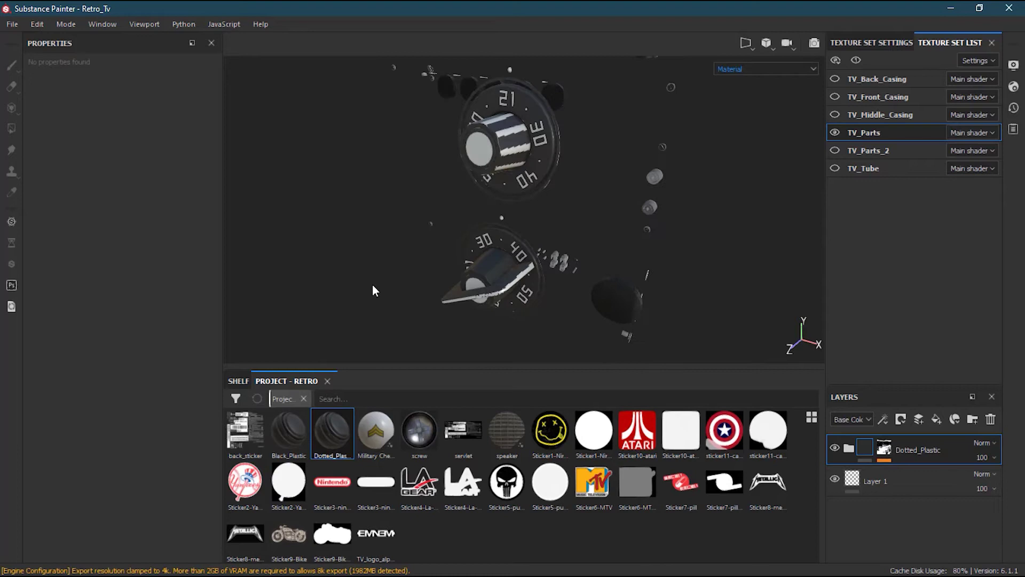
right_click_drag(577, 202, 687, 251, "alt")
left_click_drag(688, 256, 661, 274, "alt")
mouse_move(662, 273)
middle_mouse_down("alt")
mouse_move(653, 181)
mouse_move(658, 280)
middle_mouse_up("alt")
right_click_drag(658, 281, 766, 258, "alt")
right_click_drag(481, 281, 568, 256, "alt")
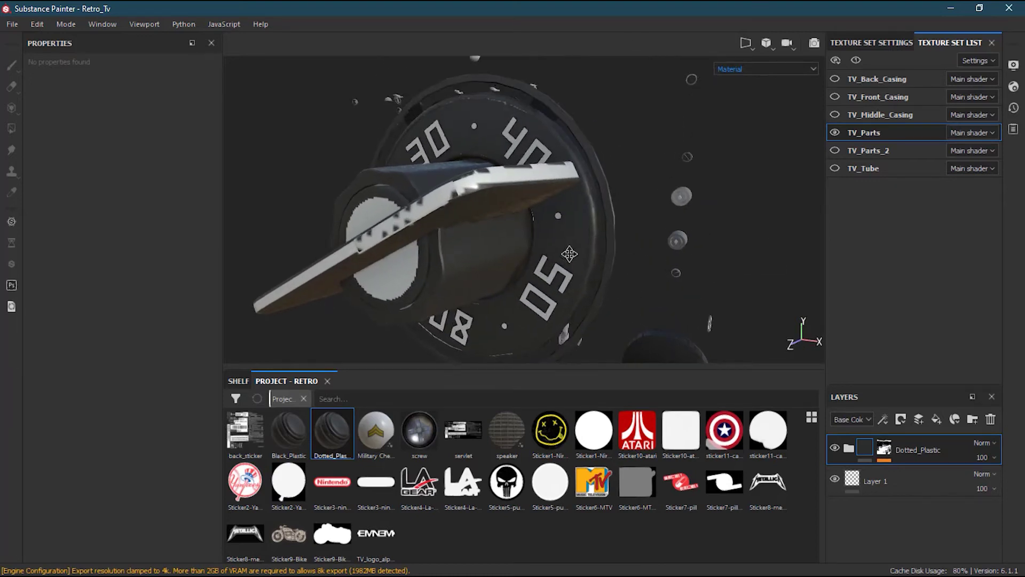
middle_click_drag(567, 257, 575, 234, "alt")
left_click_drag(483, 252, 665, 292, "alt")
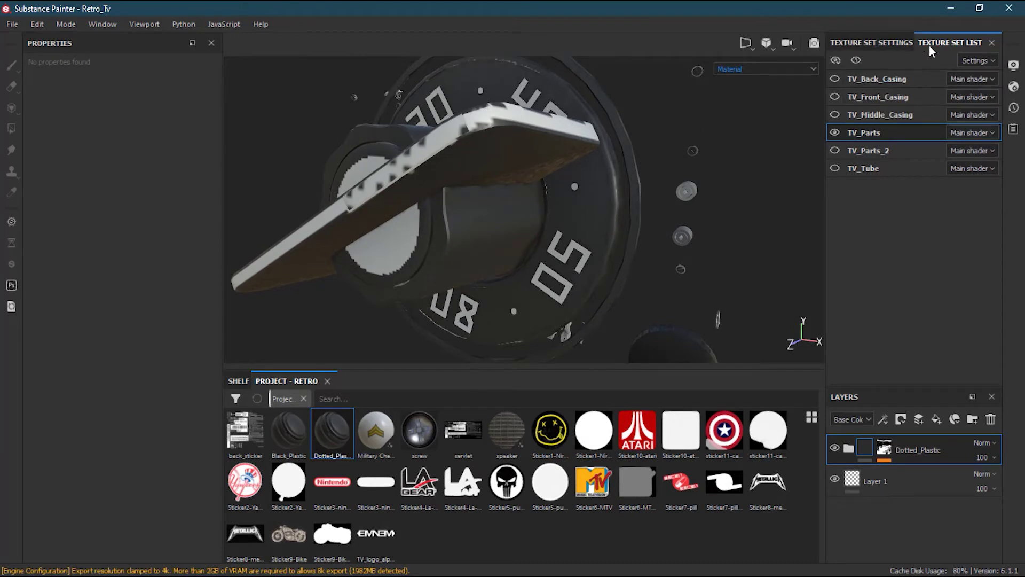
Review the TV_Parts texture set's general properties, including its size and channels, and return to the texture set list
left_click(860, 41)
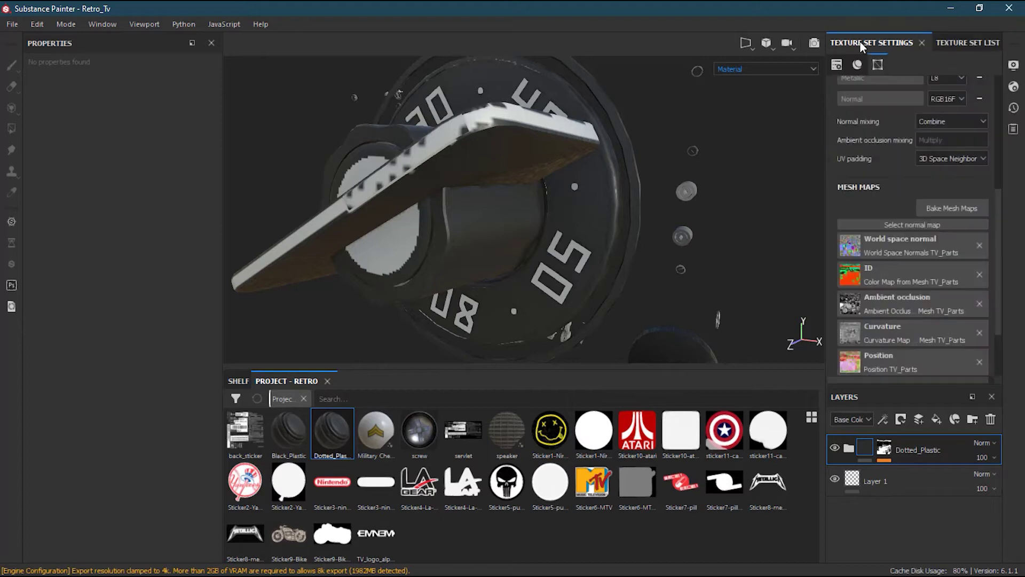
left_click_drag(998, 202, 993, 91)
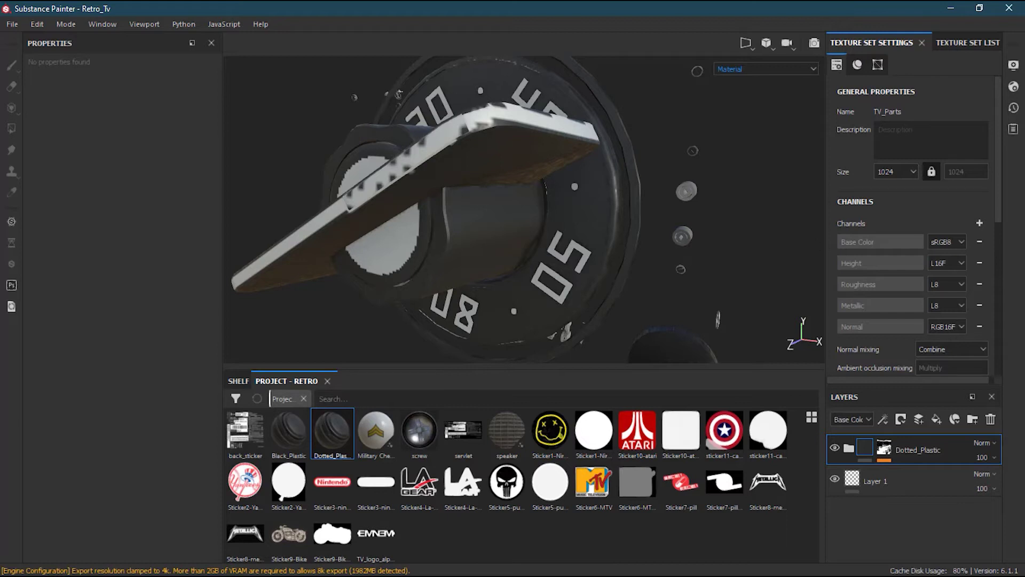
left_click(953, 46)
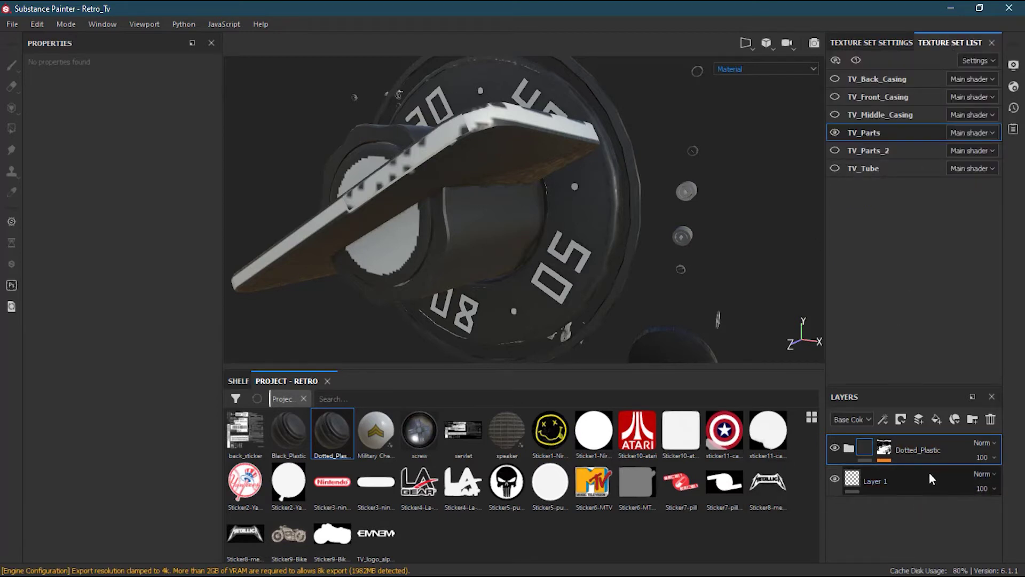
Expand the Dotted_Plastic folder and set its Plastic Matte Pure fill to Tri-planar projection
left_click(848, 447)
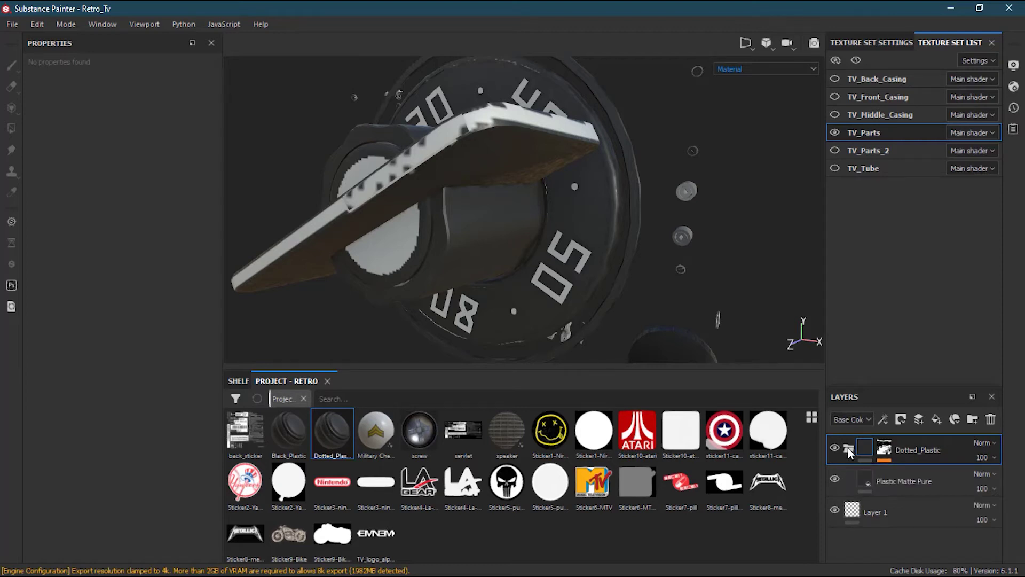
left_click(943, 482)
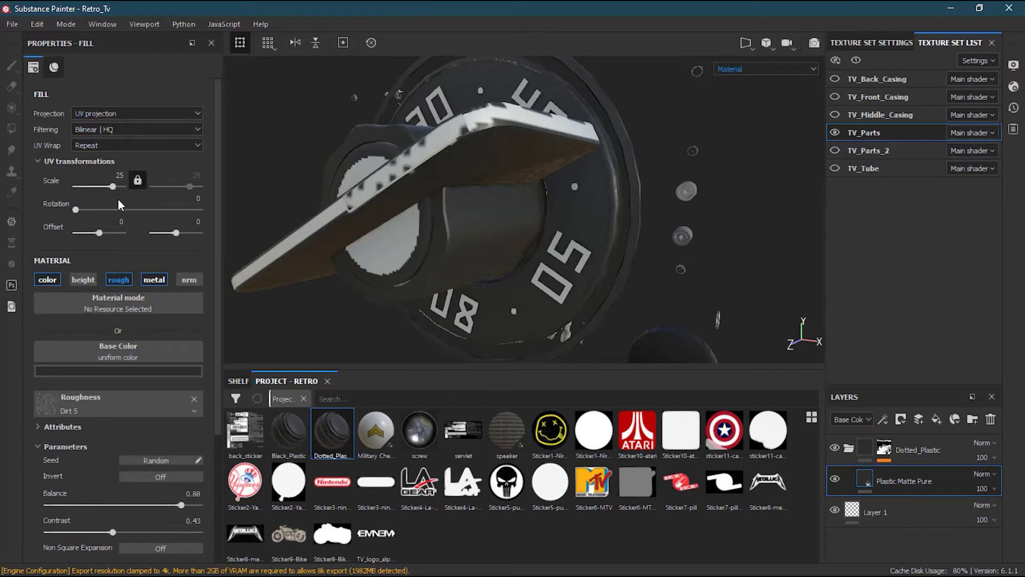
left_click(104, 113)
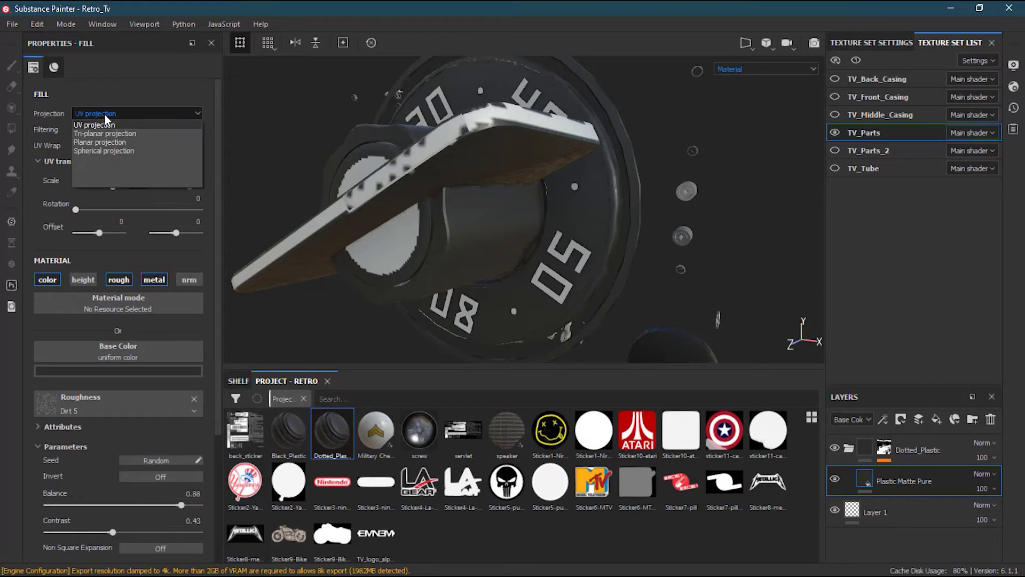
left_click(113, 132)
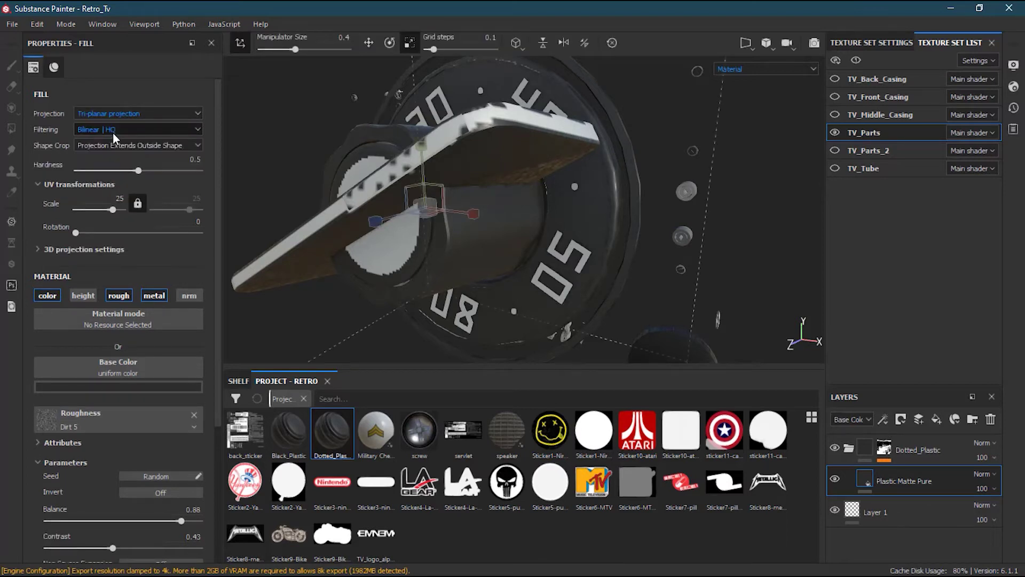
Examine the tri-planar projection box around the TV parts and the resulting plastic on the lower knob up close
right_click_drag(607, 151, 147, 170, "alt")
mouse_move(613, 171)
left_mouse_down("alt")
mouse_move(561, 185)
mouse_move(614, 160)
left_mouse_up("alt")
right_click_drag(614, 160, 357, 192, "alt")
right_click_drag(790, 145, 728, 149, "alt")
middle_click_drag(695, 163, 635, 214, "alt")
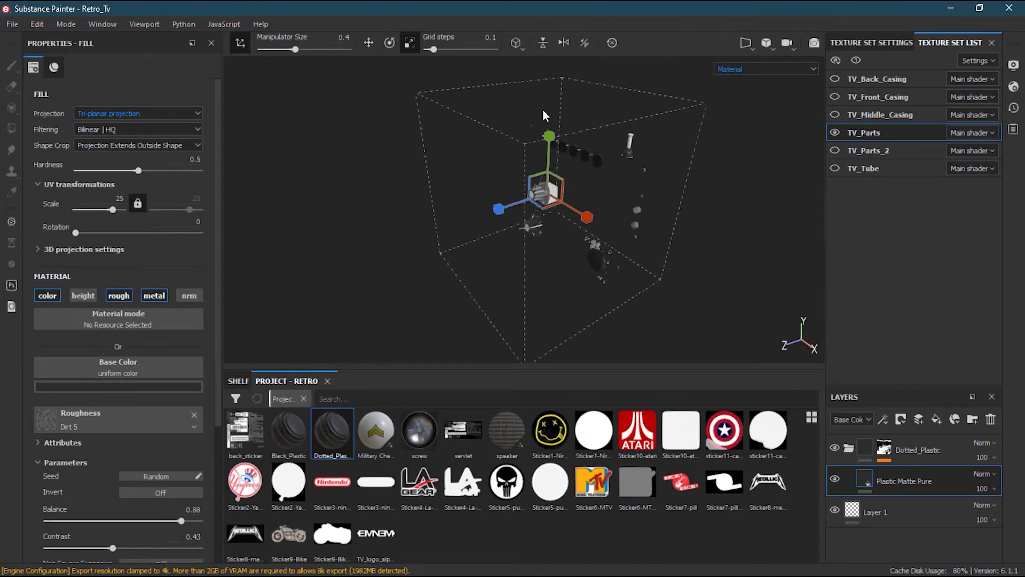
left_click_drag(584, 202, 606, 174, "alt")
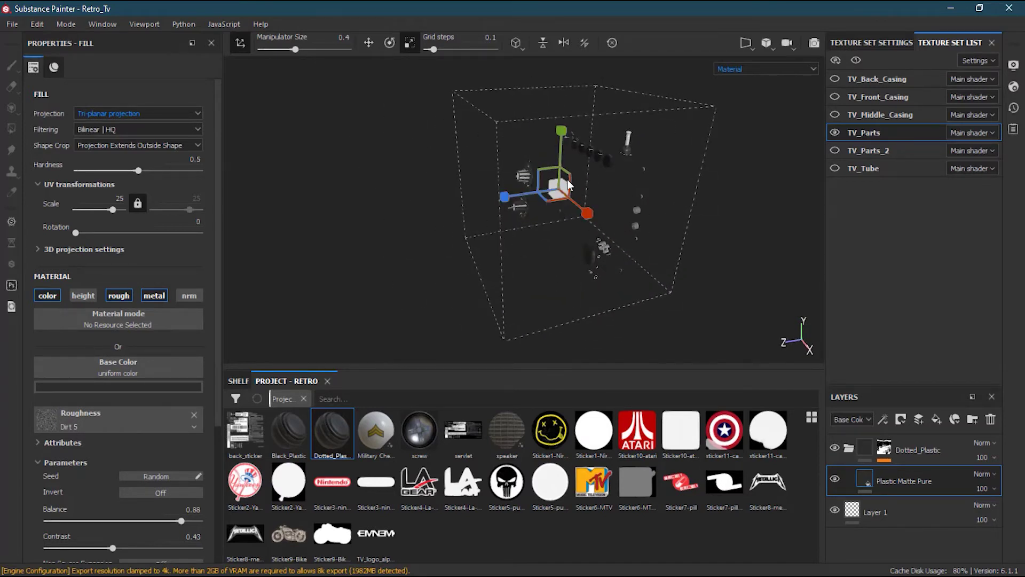
scroll(541, 212, "up", 4)
left_click_drag(398, 220, 421, 205, "alt")
scroll(416, 217, "up", 3)
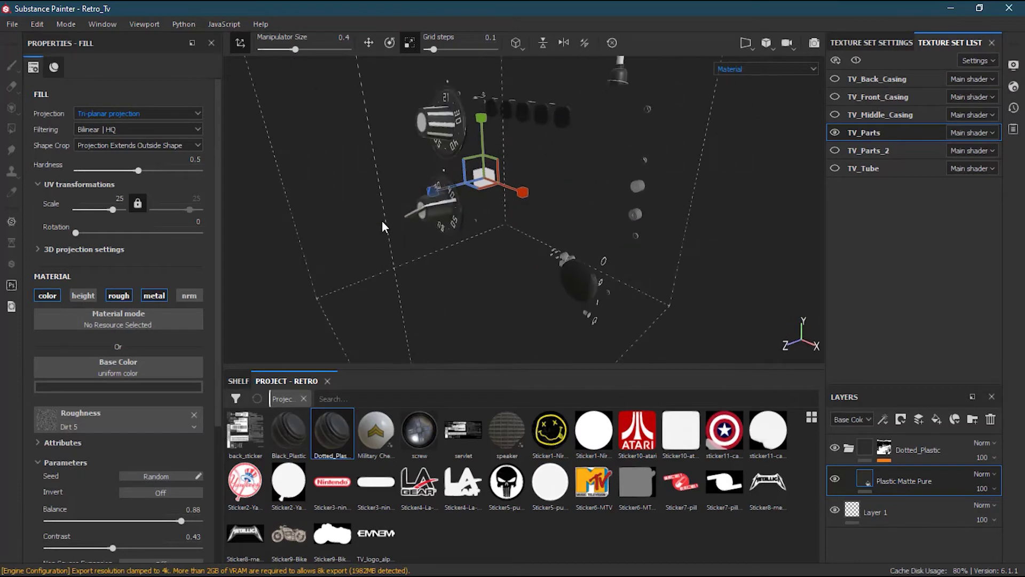
scroll(417, 221, "up", 2)
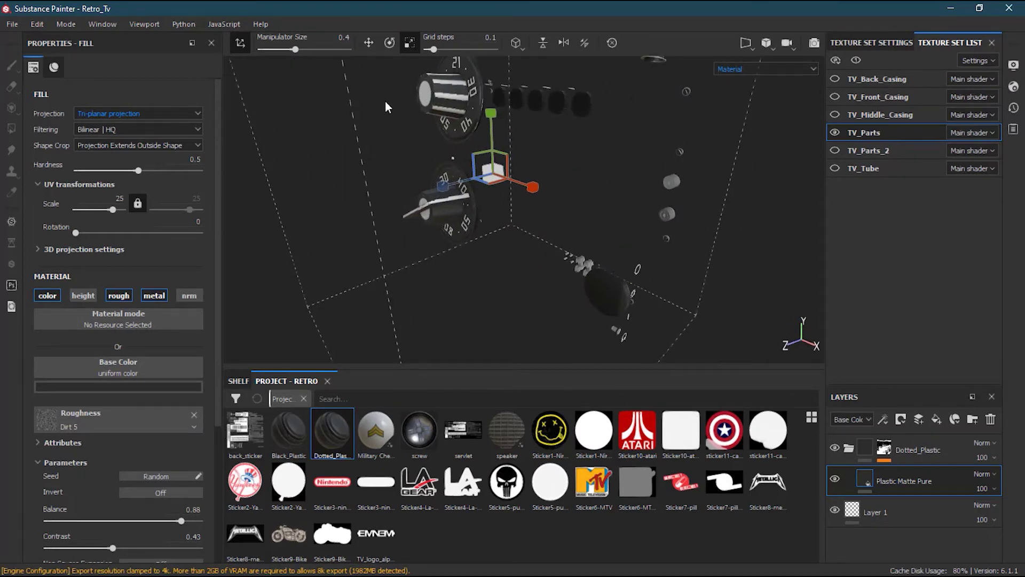
scroll(409, 209, "up", 5)
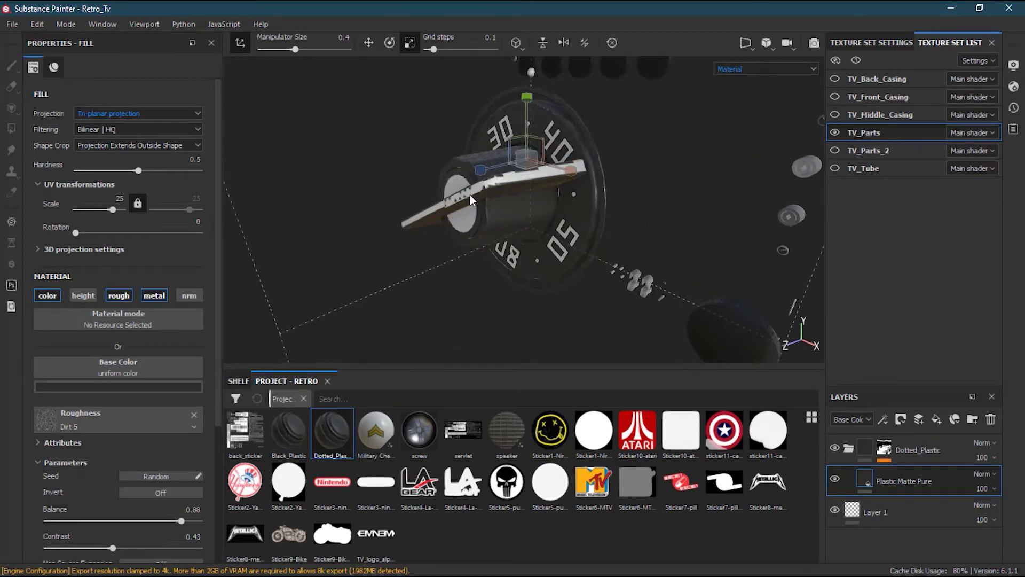
scroll(471, 200, "up", 5)
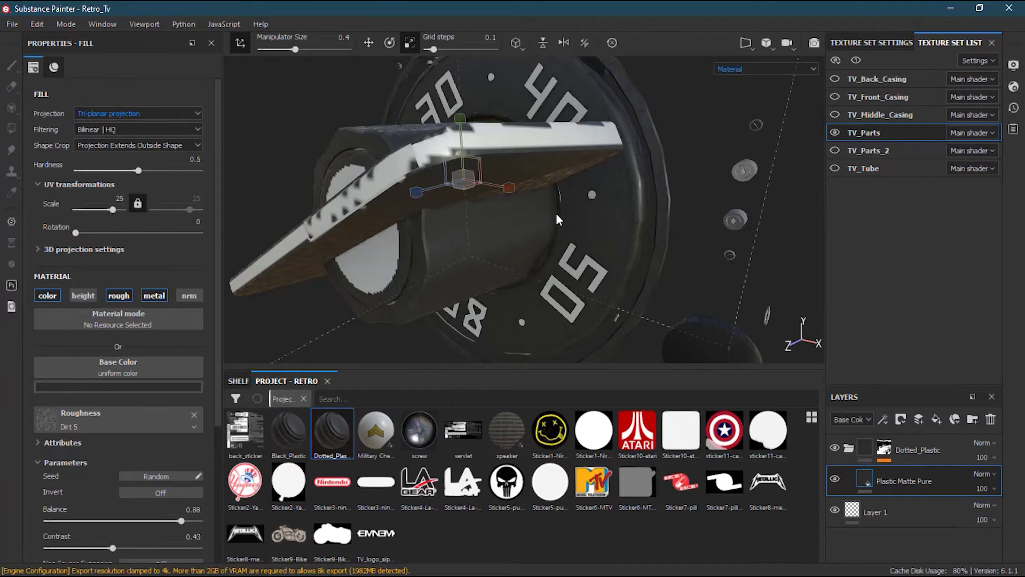
Set the UV scale of the Plastic Matte Pure fill to 35
left_click(119, 198)
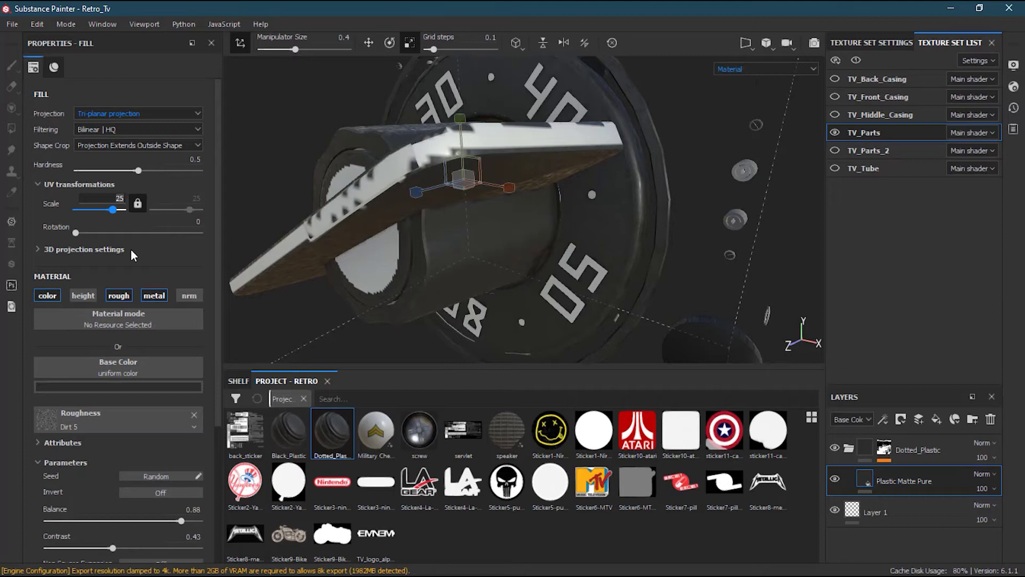
key("BackSpace")
key("BackSpace")
type("35")
key("Return")
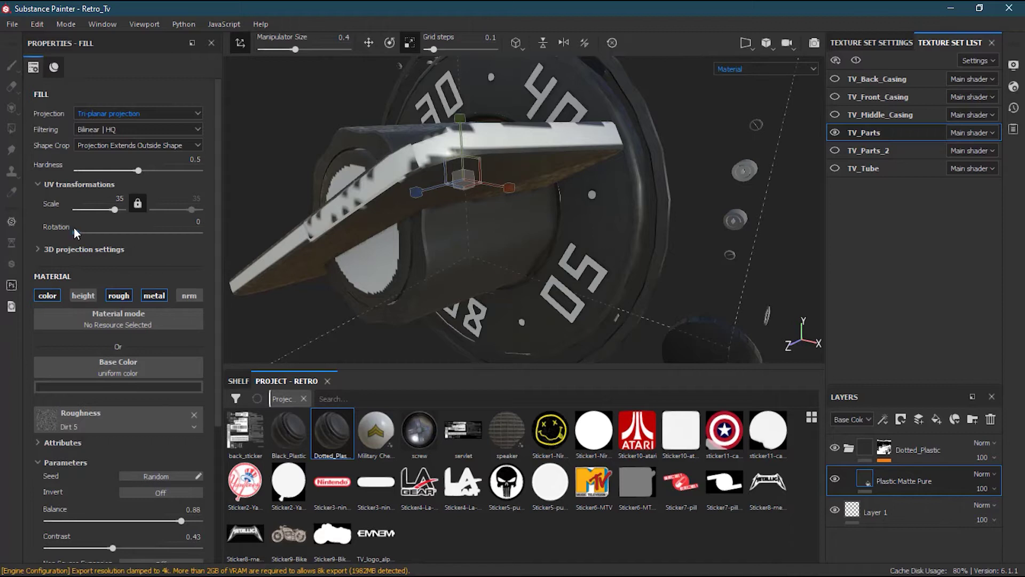
Try adjusting the rotation and lowering the hardness of the tri-planar projection, and undo the hardness change
mouse_move(76, 233)
left_mouse_down()
mouse_move(116, 233)
mouse_move(77, 238)
left_mouse_up()
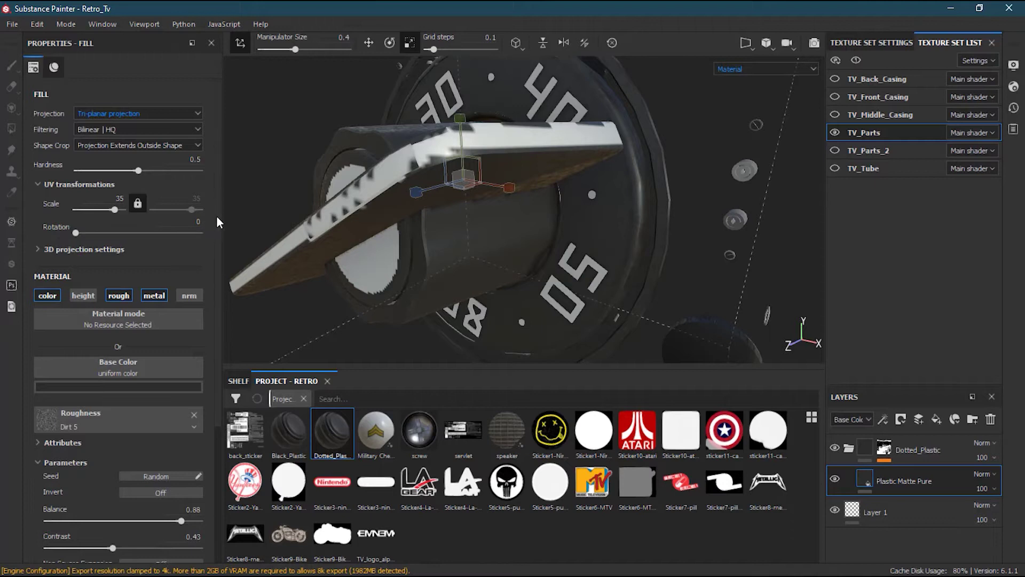
left_click_drag(138, 170, 81, 177)
key("ctrl+z")
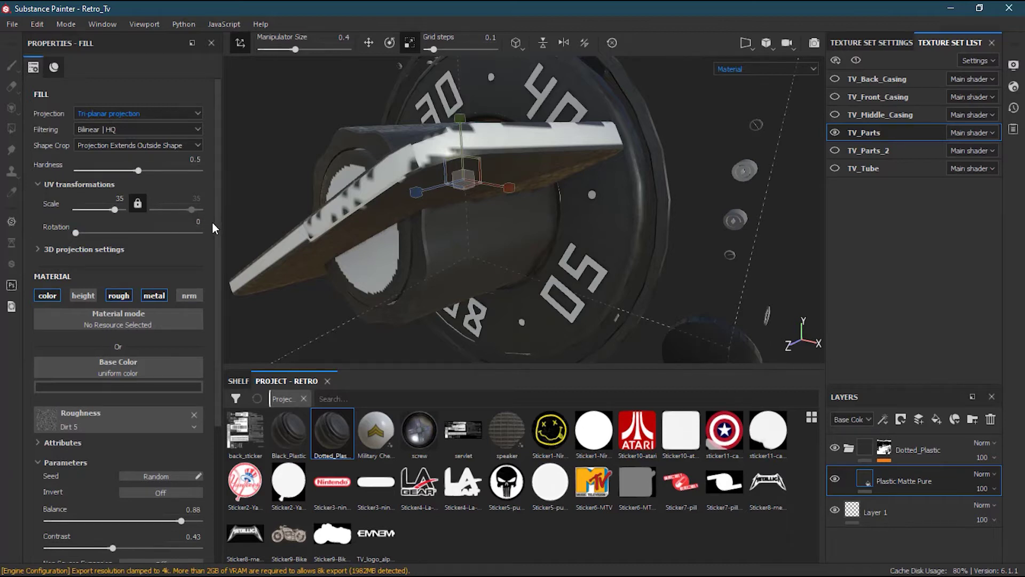
Darken the Plastic Matte Pure base color to a near-black with a value (V) of 0.005
left_click_drag(216, 293, 218, 376)
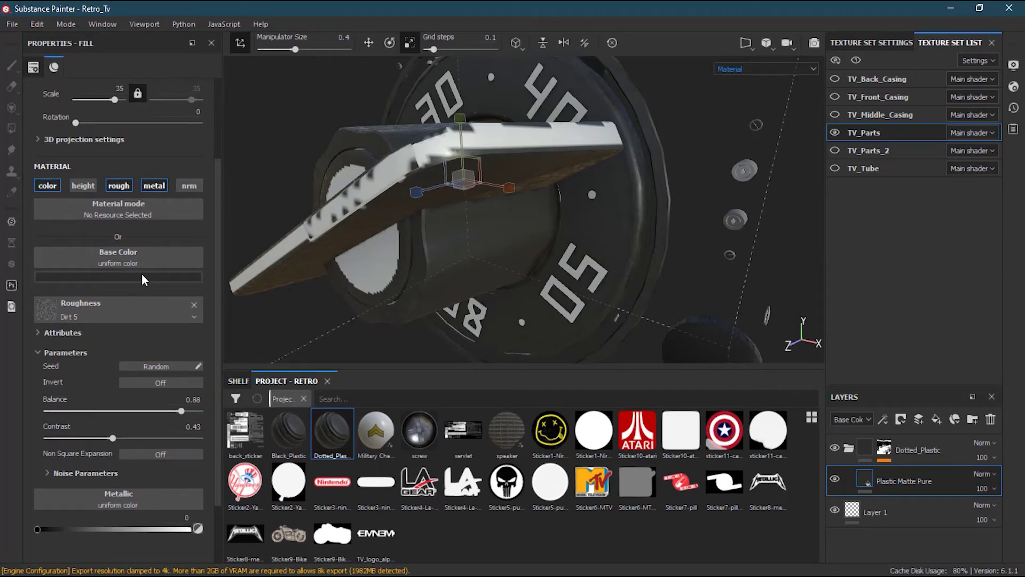
left_click(106, 278)
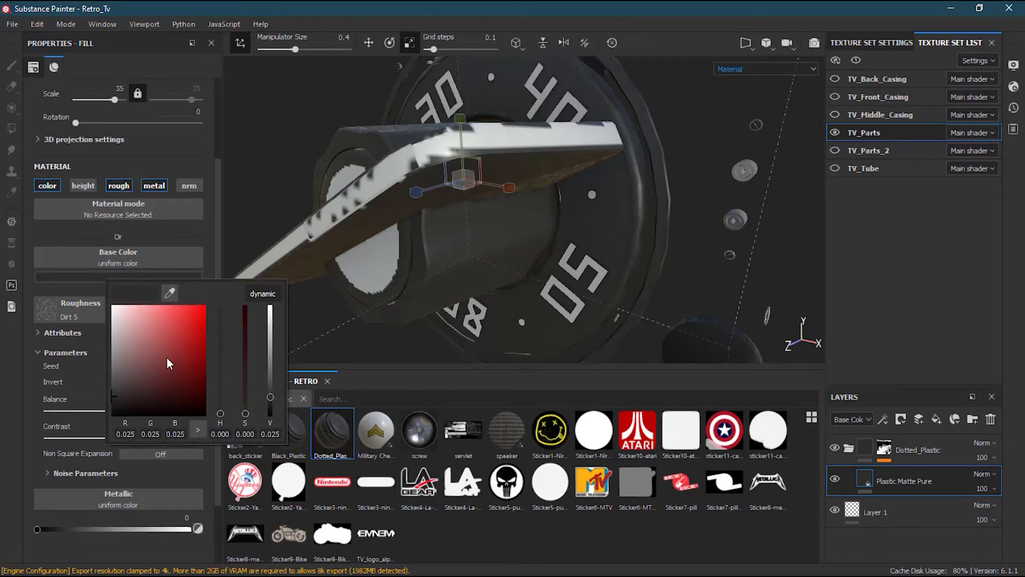
left_click(270, 414)
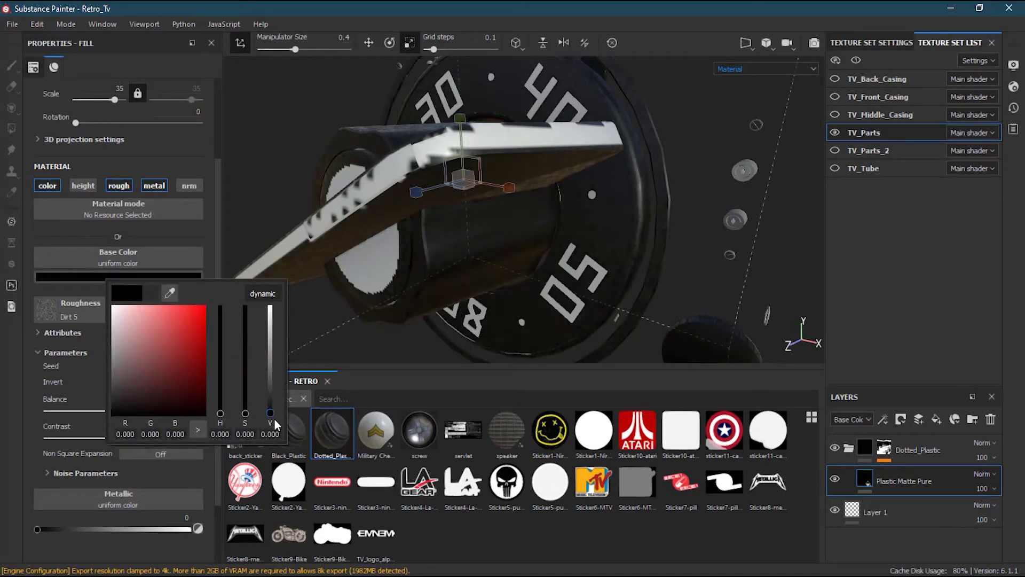
left_click_drag(274, 415, 274, 407)
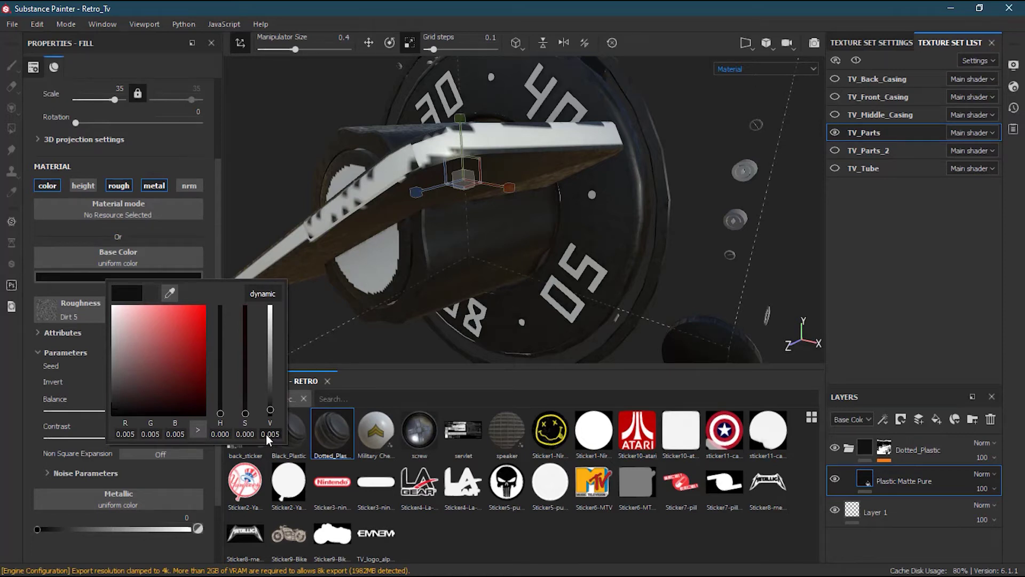
left_click(206, 237)
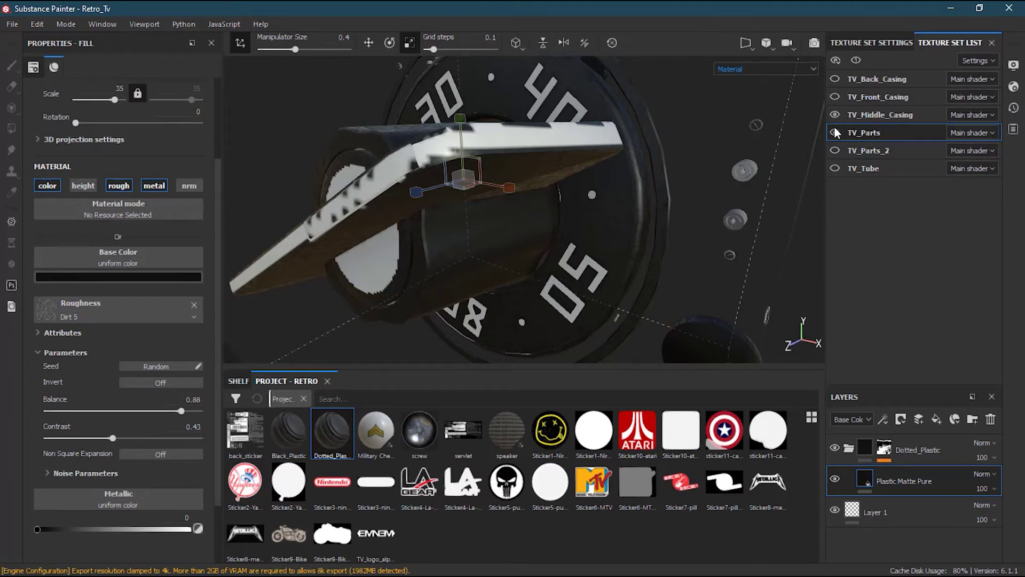
Compare the darkened knob plastic with the visible TV_Middle_Casing, hide that casing again, and collapse the Dotted_Plastic folder
right_click_drag(534, 187, 417, 199, "alt")
left_click_drag(635, 230, 552, 217, "alt")
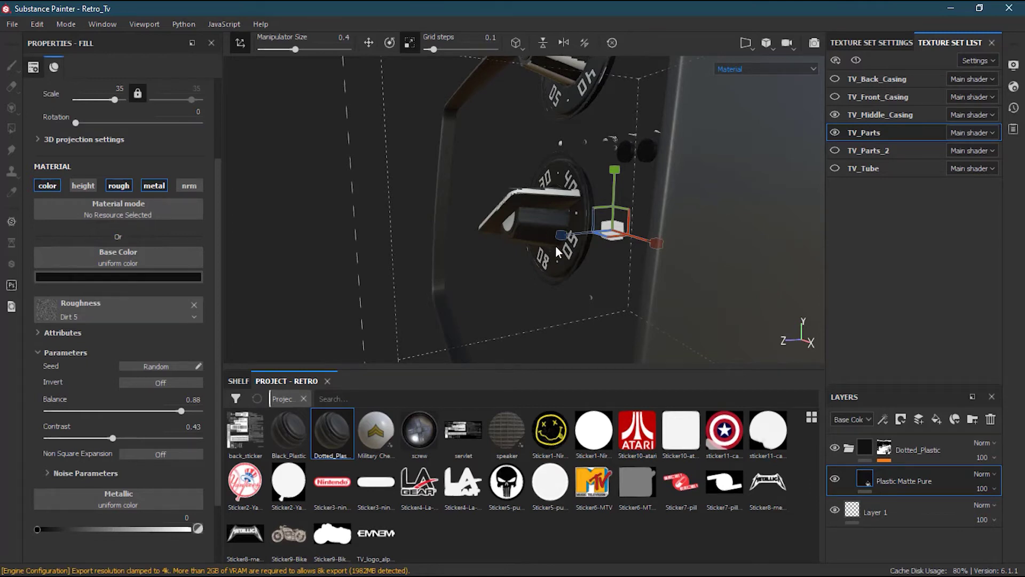
left_click(834, 115)
scroll(507, 237, "up", 3)
mouse_move(517, 238)
left_mouse_down("alt")
mouse_move(526, 250)
mouse_move(780, 234)
mouse_move(646, 248)
mouse_move(525, 236)
left_mouse_up("alt")
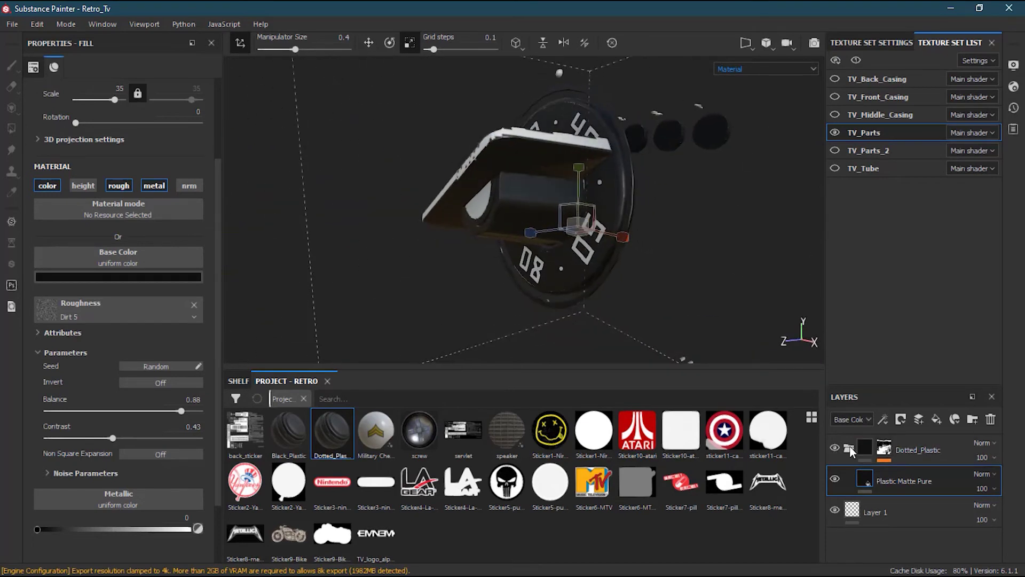
left_click(849, 449)
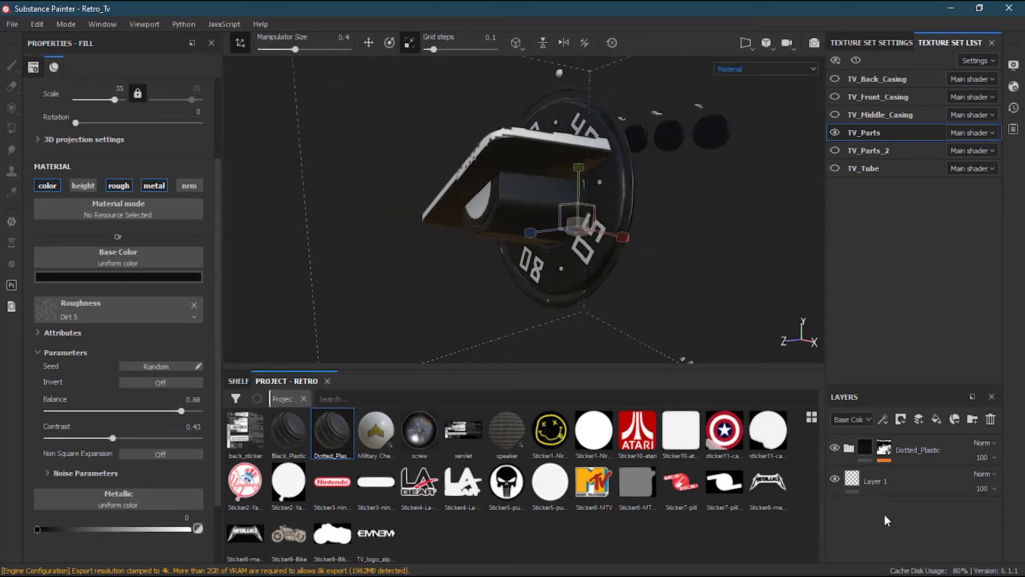
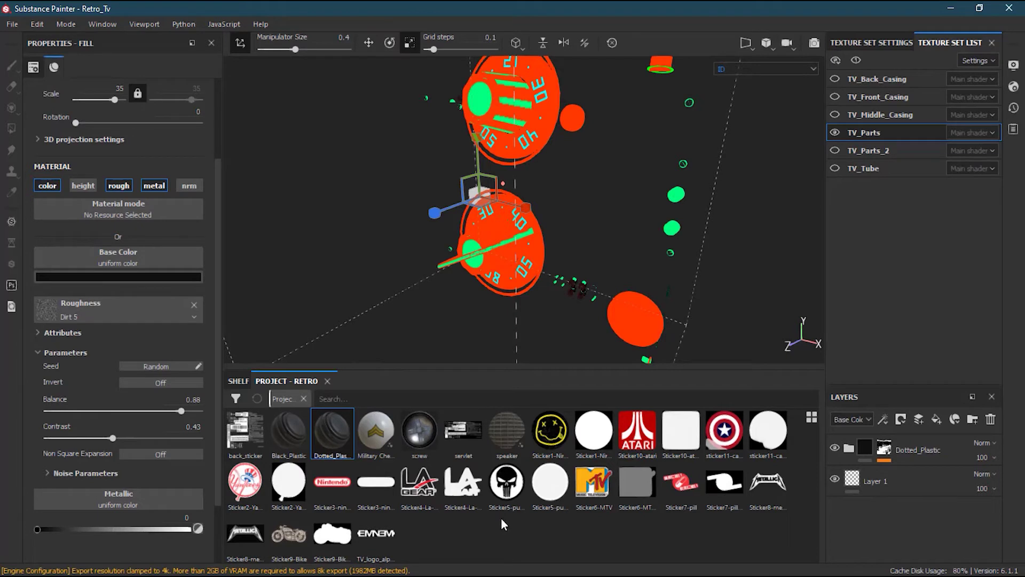
Switch the viewport display from ID back to Material at the upper dial knob
left_click_drag(429, 272, 448, 281, "alt")
middle_click_drag(543, 243, 532, 324, "alt")
left_click_drag(532, 324, 556, 243, "alt")
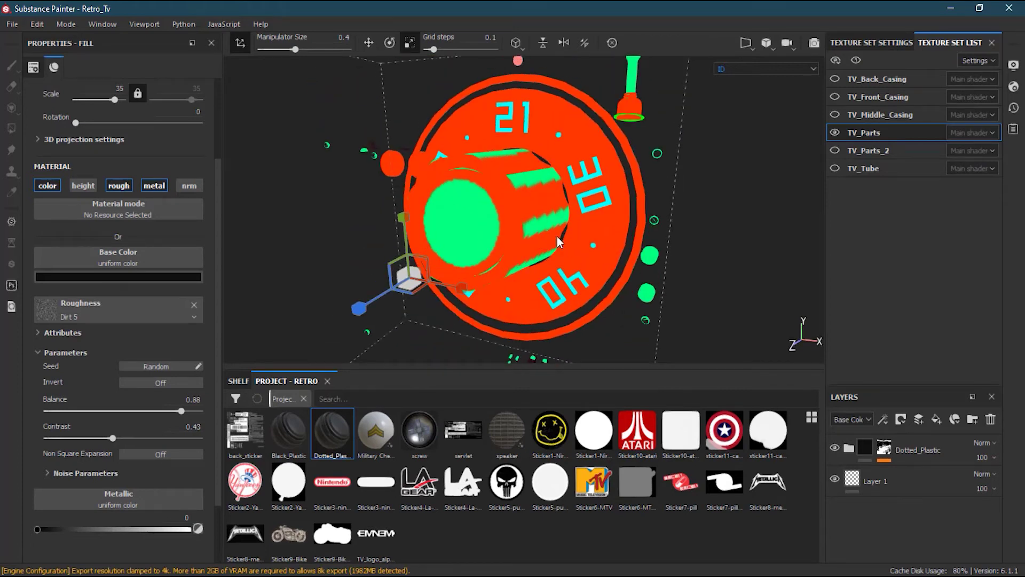
key("m")
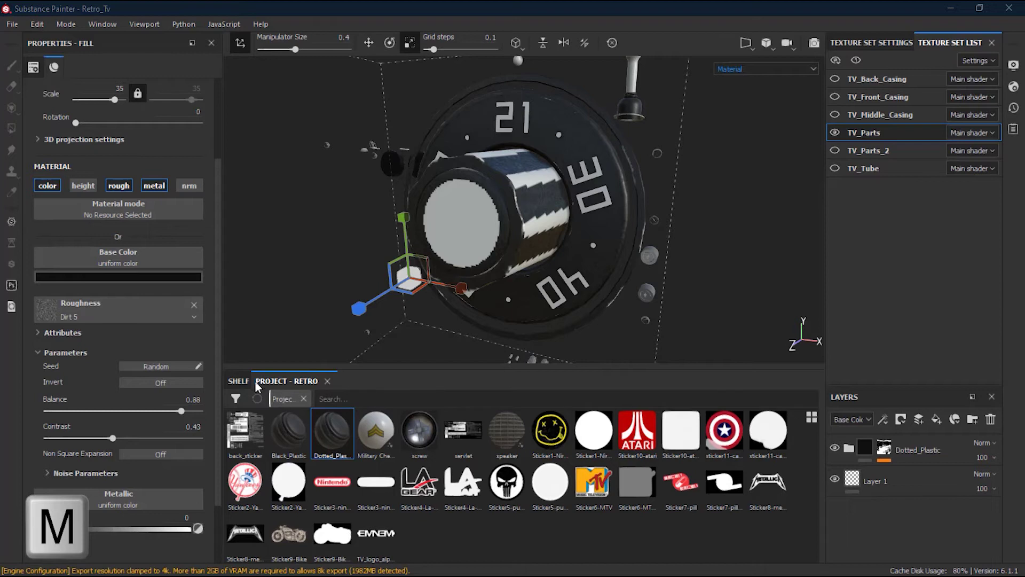
Search the shelf materials for "steel" and apply Steel Rough to the knob cap's green ID color
left_click(239, 380)
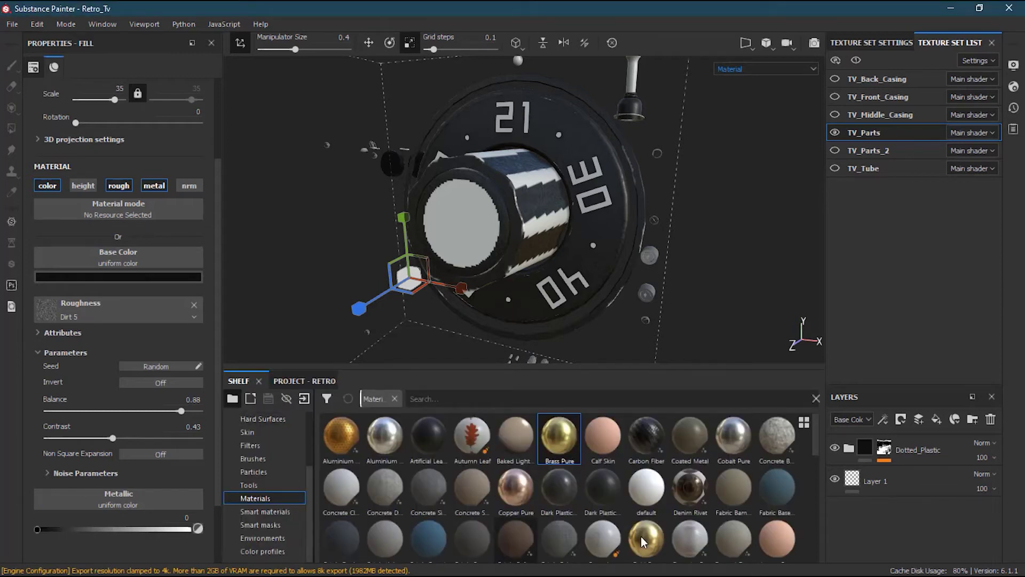
left_click_drag(816, 444, 812, 499)
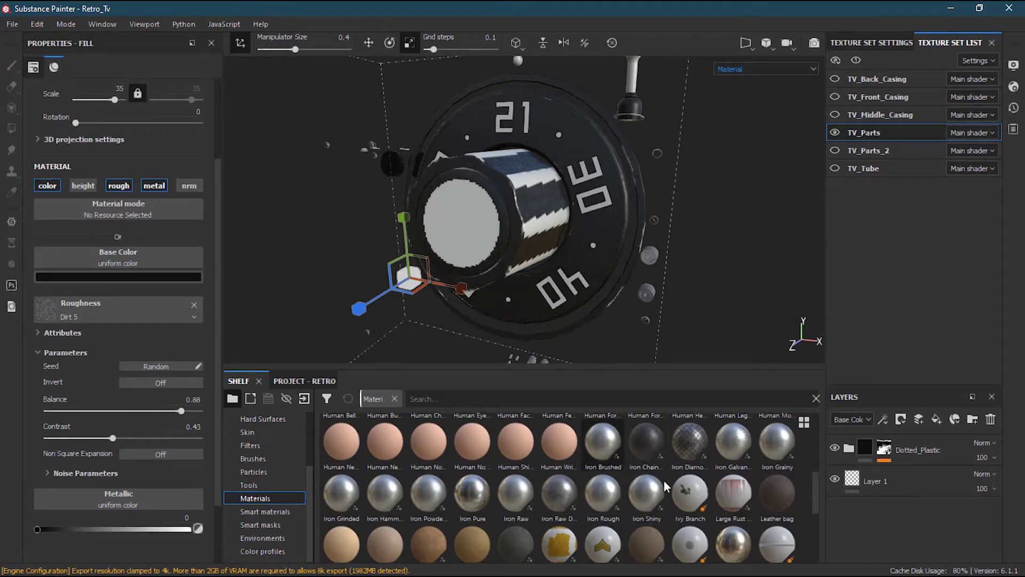
left_click(448, 401)
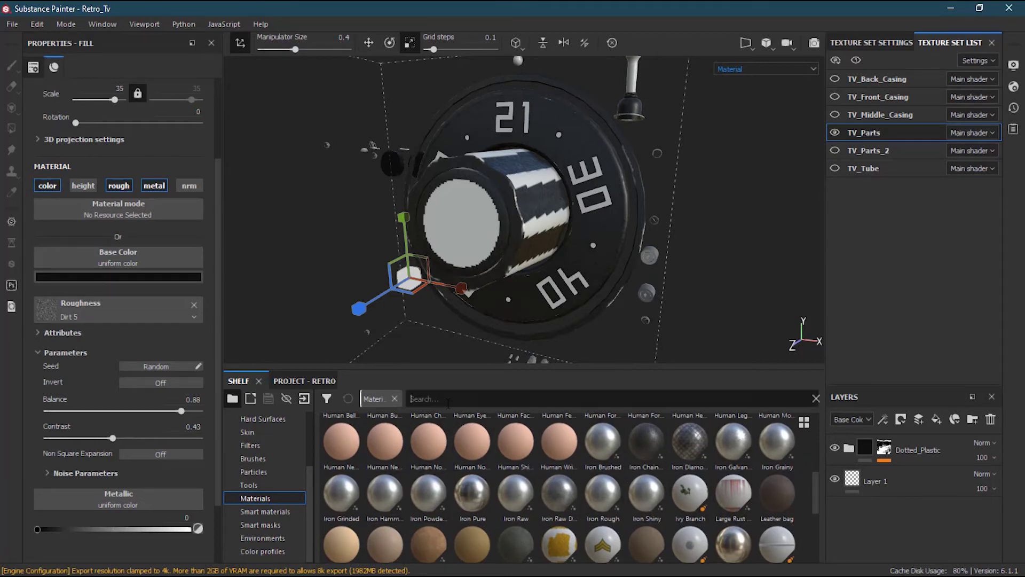
type("steel")
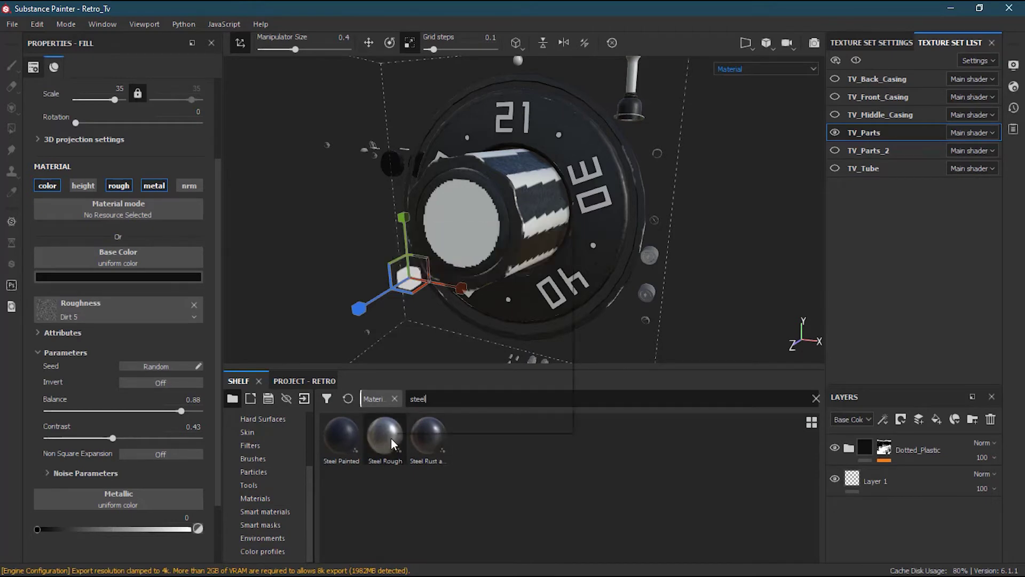
mouse_move(391, 438)
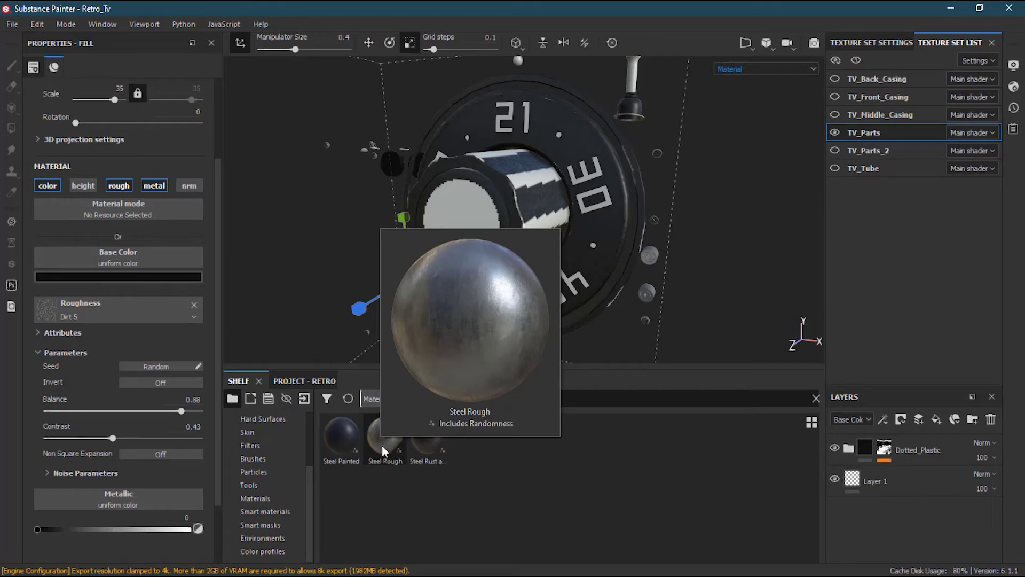
left_click_drag(382, 444, 461, 213)
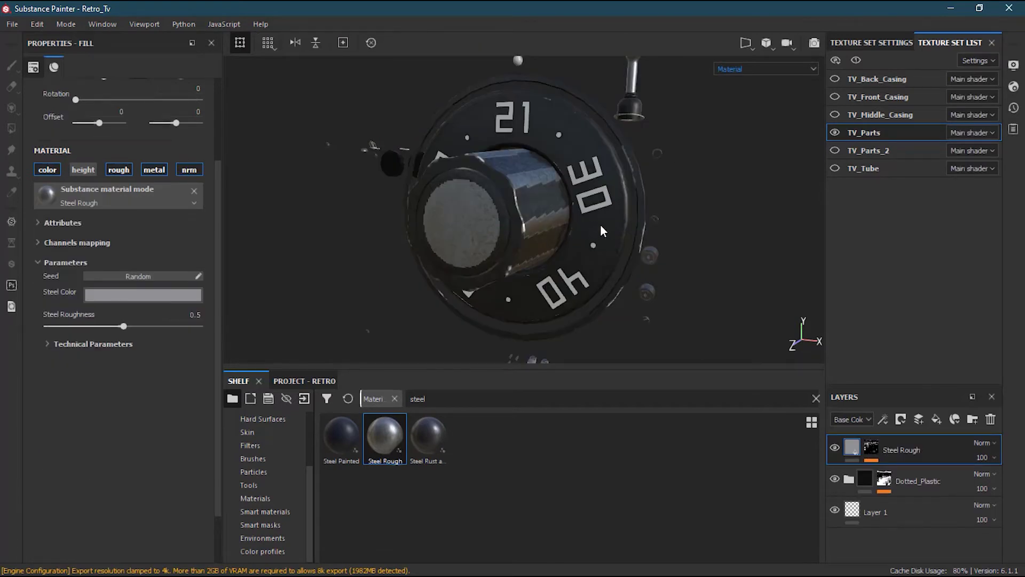
Examine how the Steel Rough material looks on the dial knob and on the post with the flared end
left_click_drag(613, 241, 557, 239, "alt")
scroll(458, 257, "down", 6)
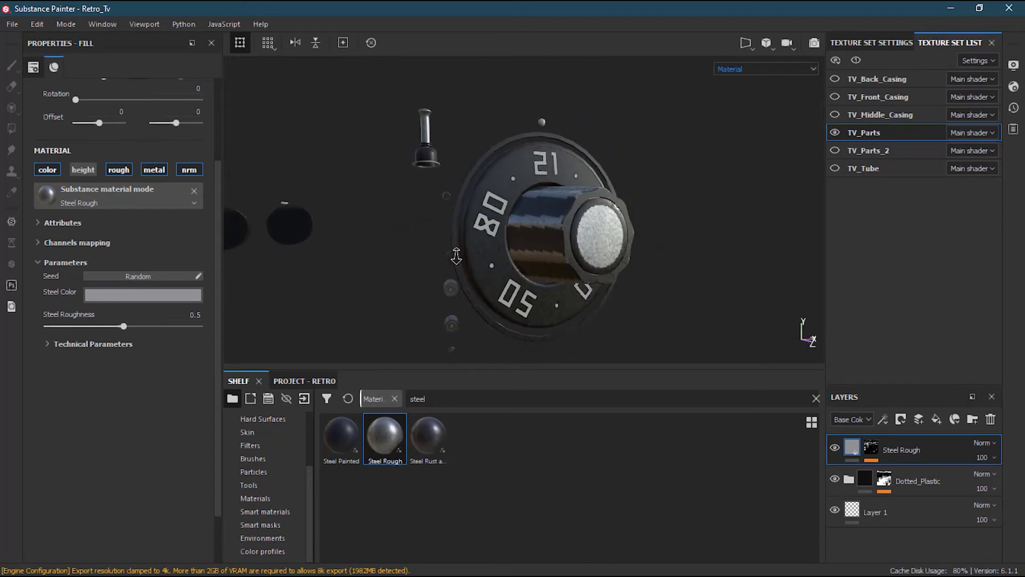
right_click_drag(587, 291, 474, 309, "alt")
left_click_drag(574, 270, 545, 277, "alt")
right_click_drag(556, 291, 454, 324, "alt")
left_click_drag(454, 324, 387, 300, "alt")
left_click_drag(648, 281, 313, 238, "alt")
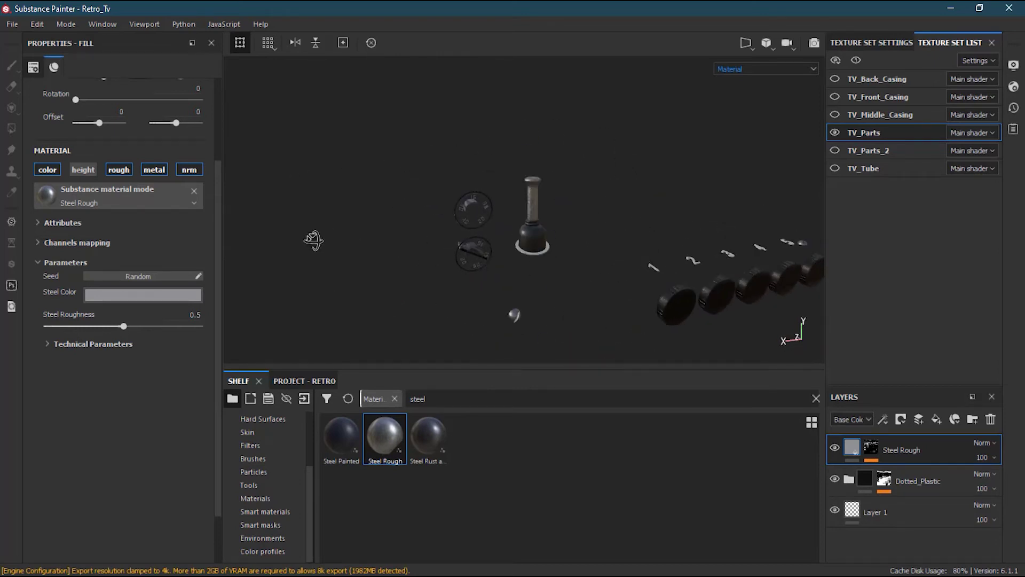
right_click_drag(530, 198, 459, 242, "alt")
middle_click_drag(627, 269, 641, 214, "alt")
right_click_drag(502, 171, 757, 158, "alt")
right_click_drag(724, 192, 528, 208, "alt")
right_click_drag(671, 185, 342, 216, "alt")
middle_click_drag(694, 183, 632, 275, "alt")
left_click_drag(632, 275, 585, 252, "alt")
right_click_drag(584, 251, 643, 213, "alt")
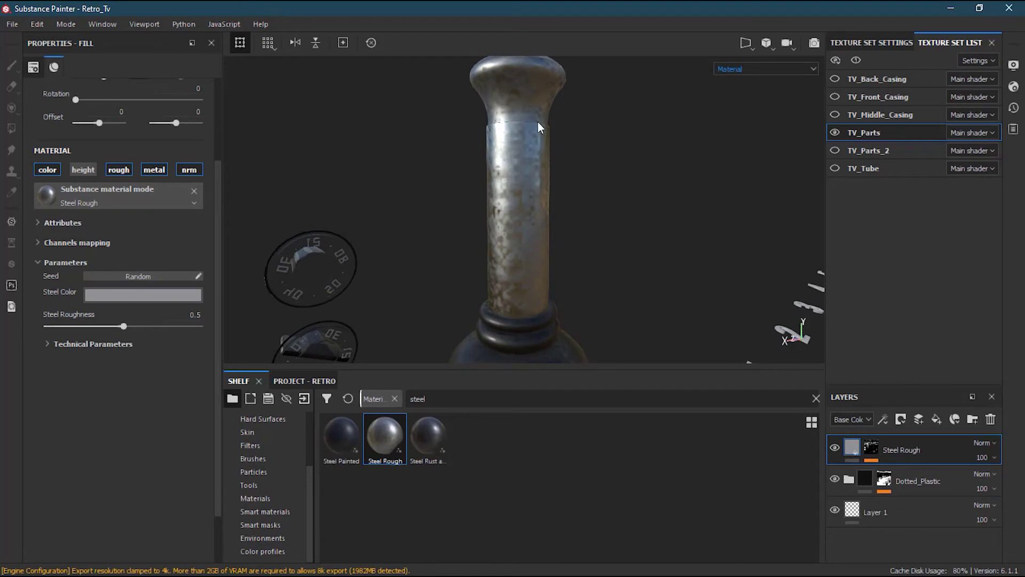
middle_click_drag(470, 220, 572, 213, "alt")
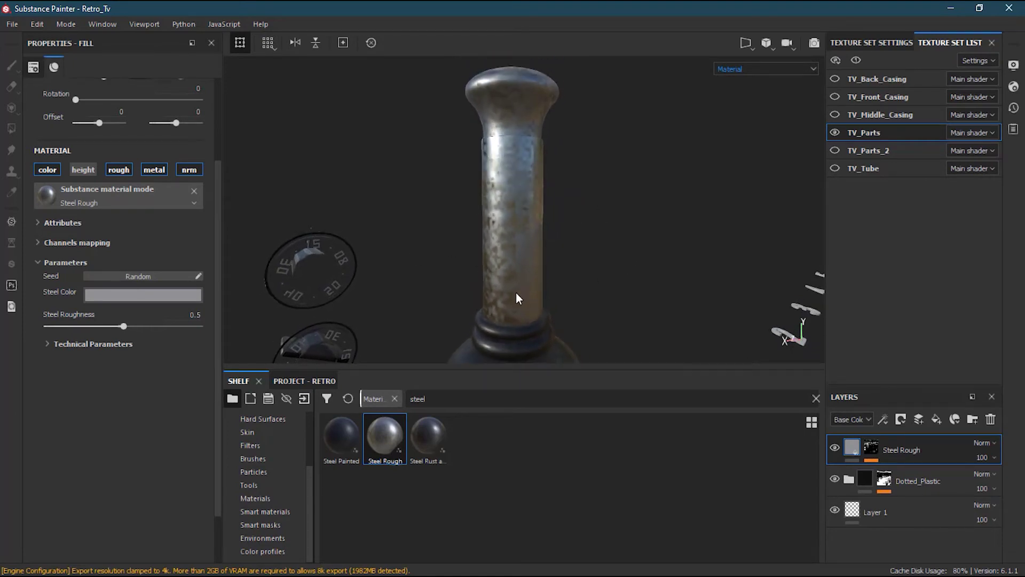
right_click_drag(503, 262, 590, 240, "alt")
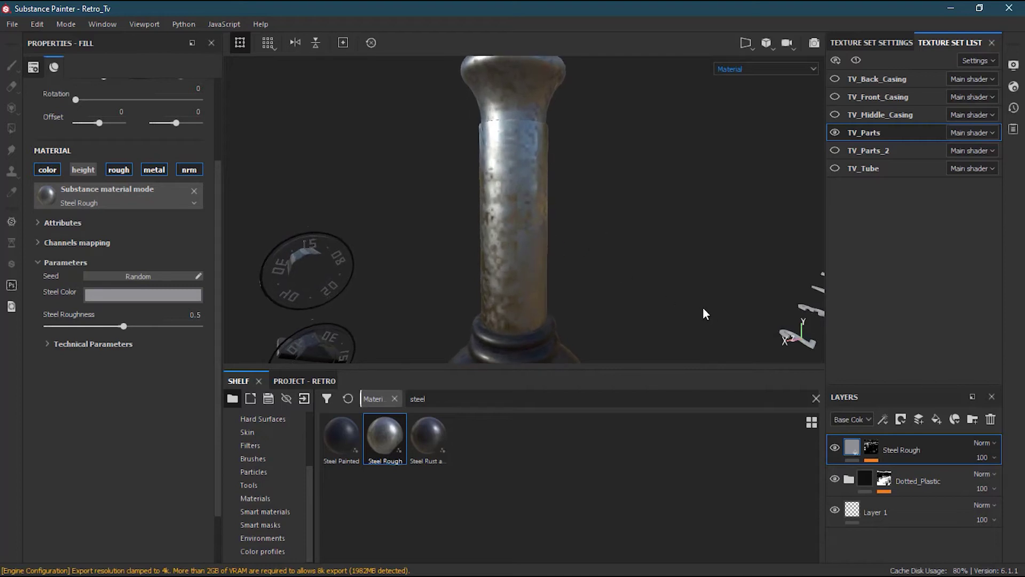
mouse_move(583, 242)
left_mouse_down("alt")
mouse_move(602, 242)
mouse_move(567, 238)
left_mouse_up("alt")
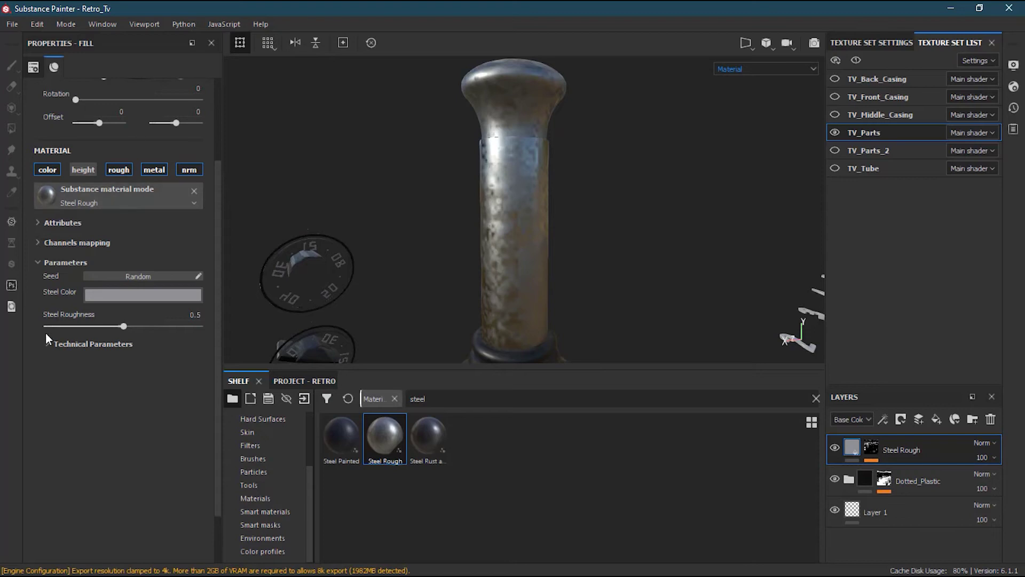
Change the Steel Rough fill's projection to Tri-planar projection and check the pattern on the post
scroll(217, 205, "up", 3)
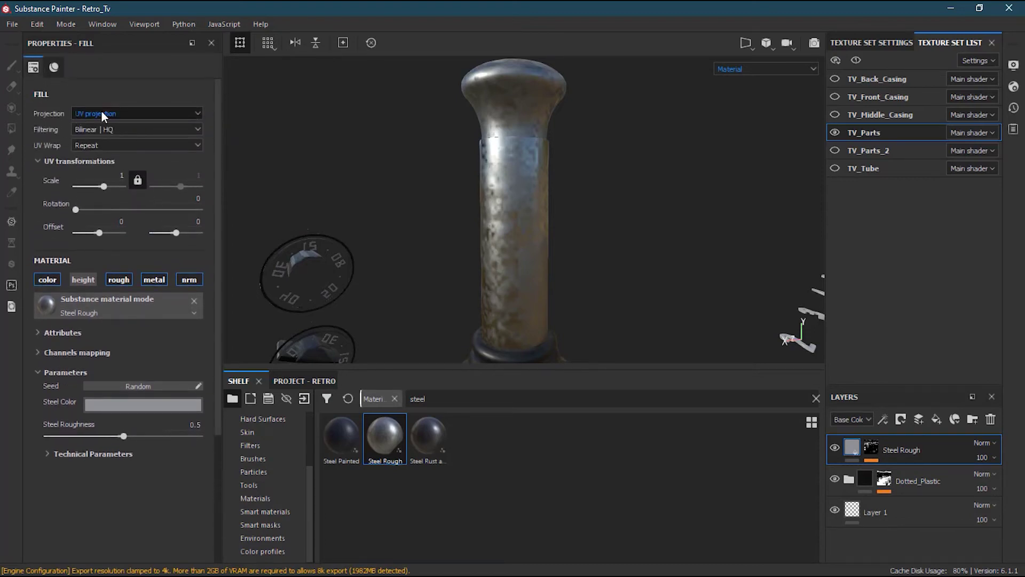
right_click_drag(503, 256, 979, 191, "alt")
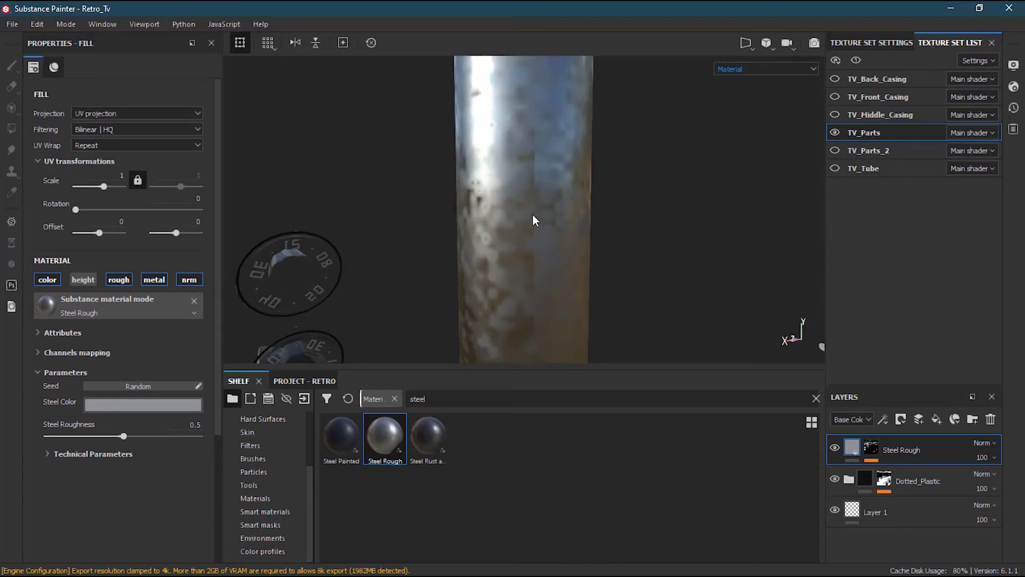
scroll(569, 219, "down", 4)
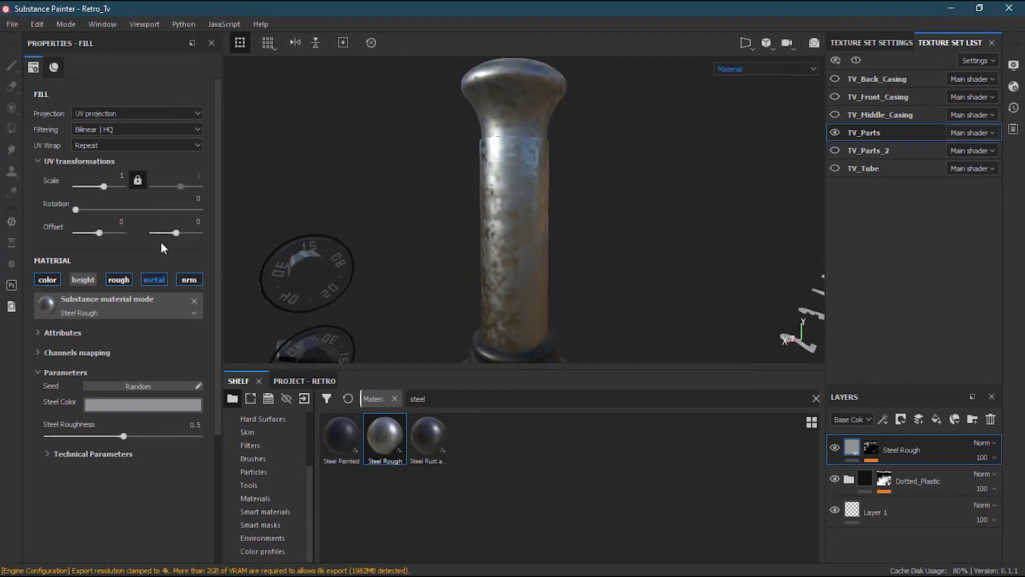
left_click(126, 113)
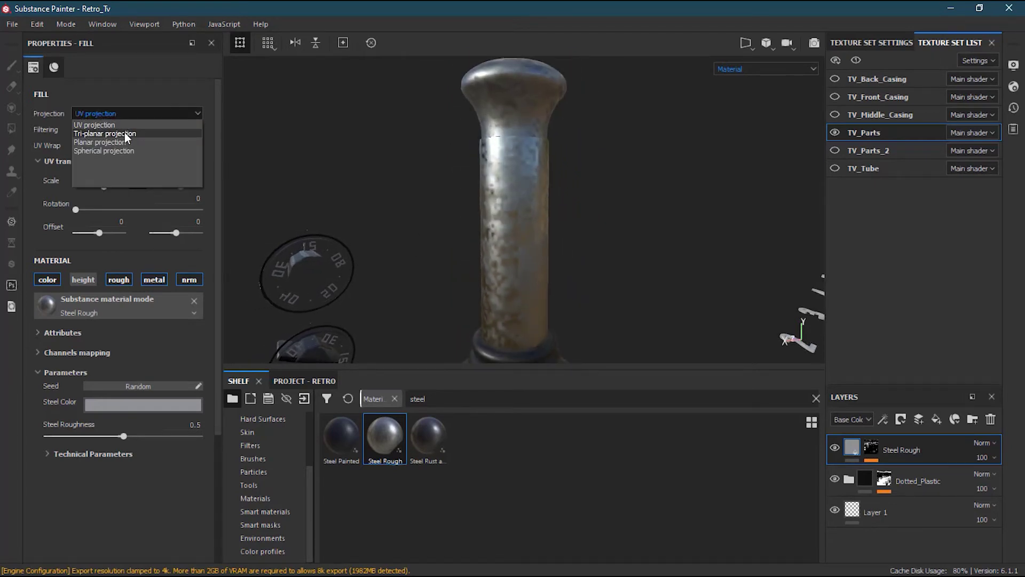
left_click(124, 132)
scroll(747, 190, "up", 3)
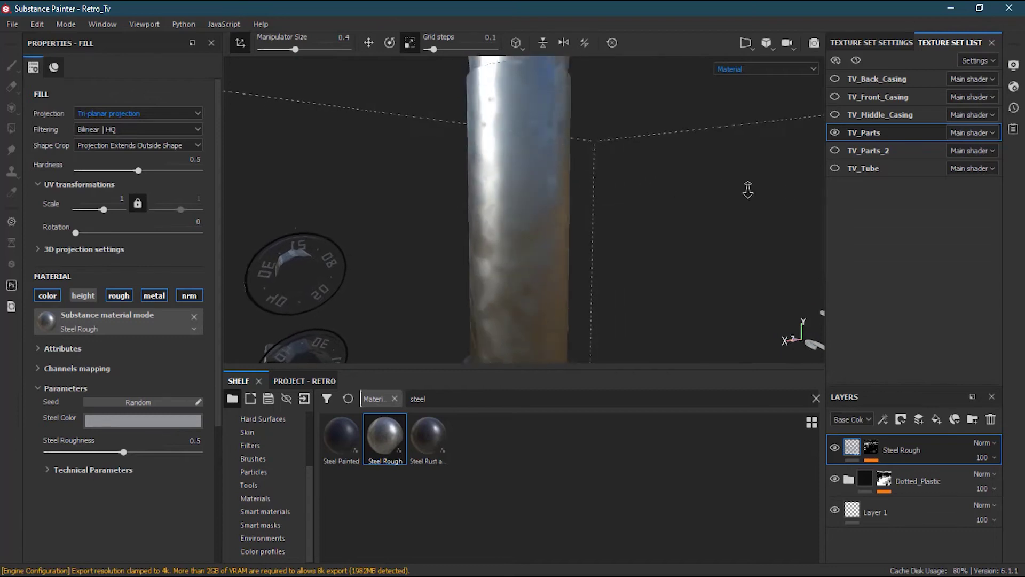
scroll(583, 214, "down", 3)
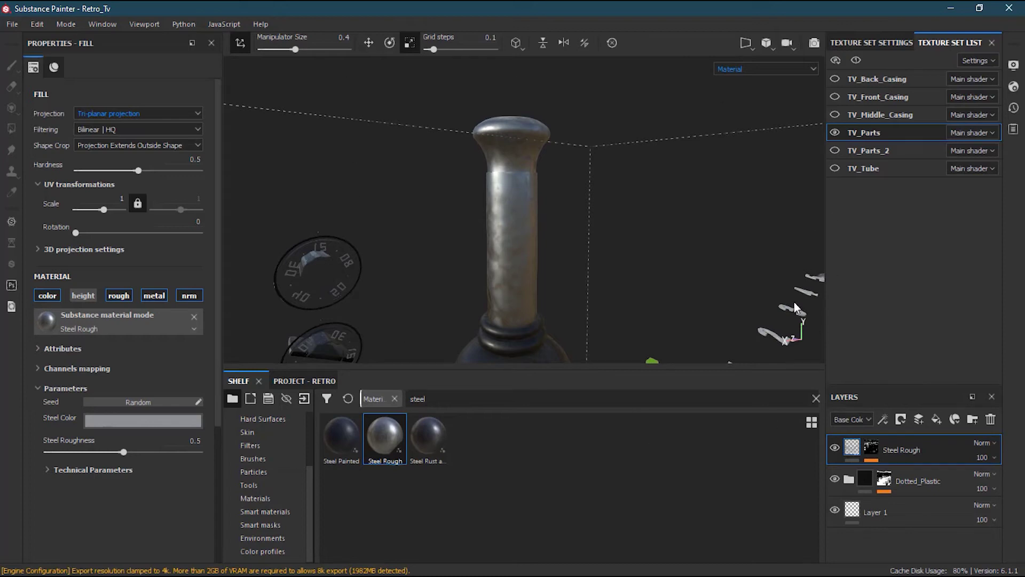
scroll(446, 213, "up", 3)
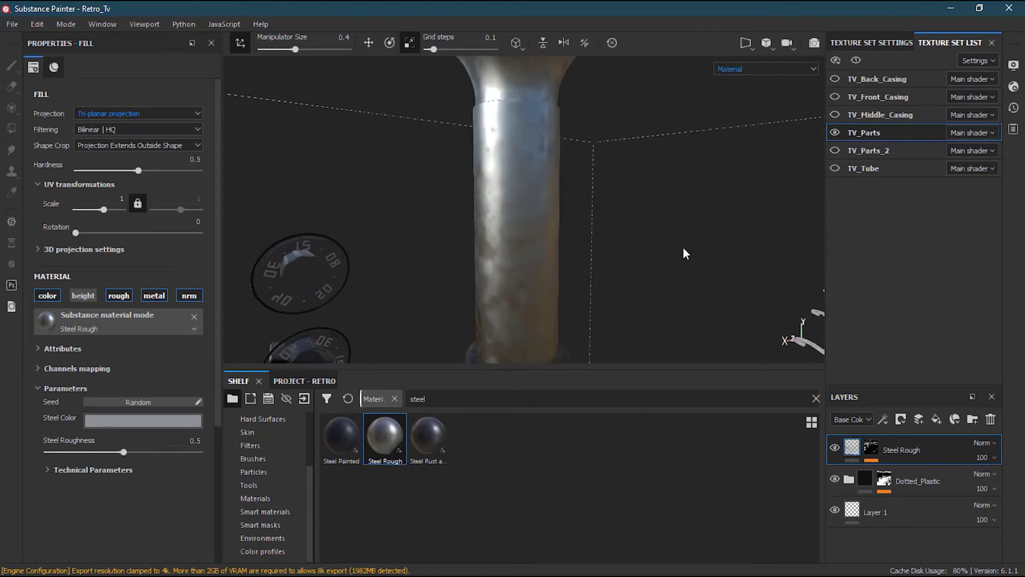
Try a UV scale of 10 on the Steel Rough fill, and set it to 5
left_click(123, 197)
type("10")
key("Return")
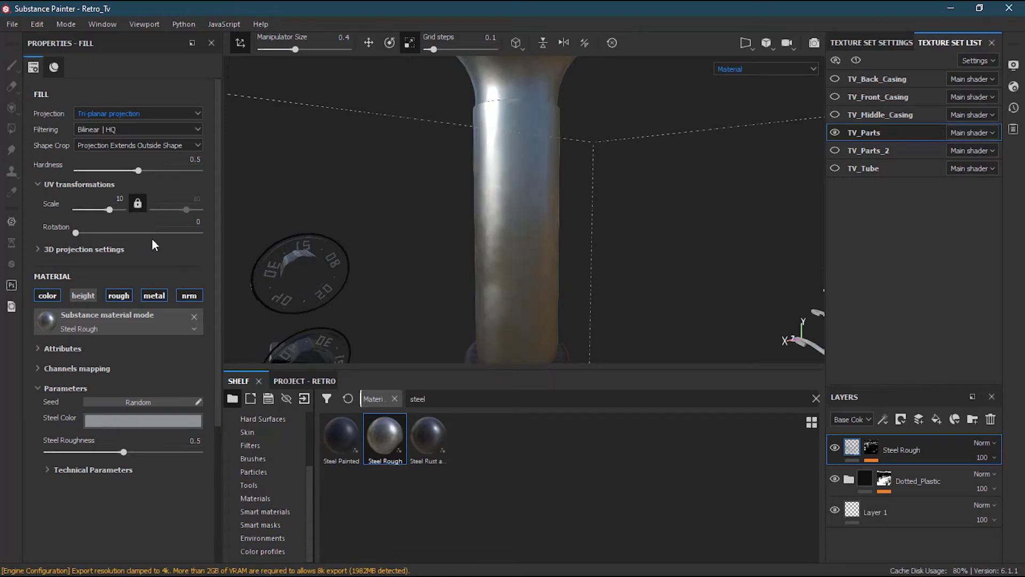
left_click(120, 198)
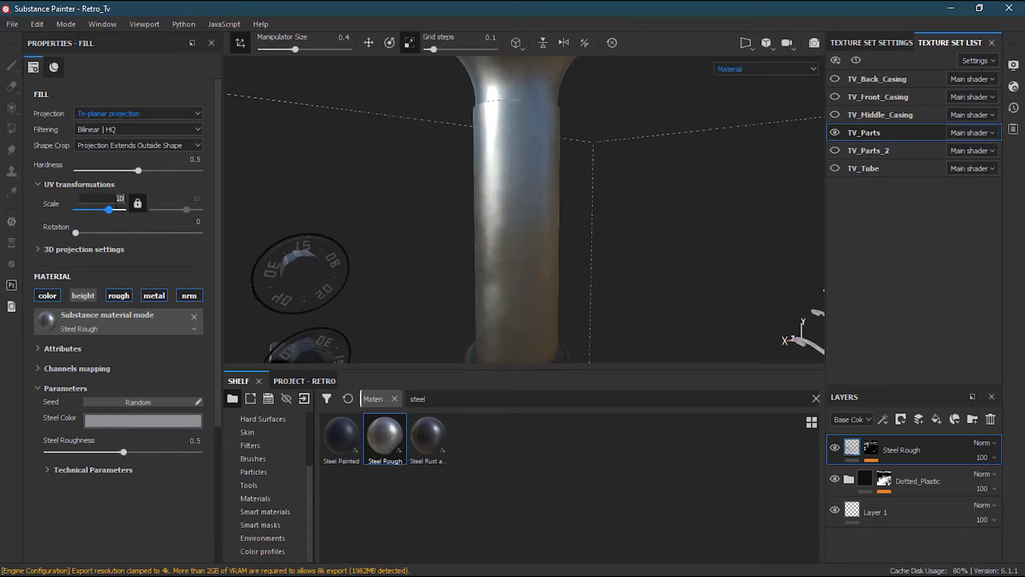
key("BackSpace")
key("BackSpace")
type("5")
key("Return")
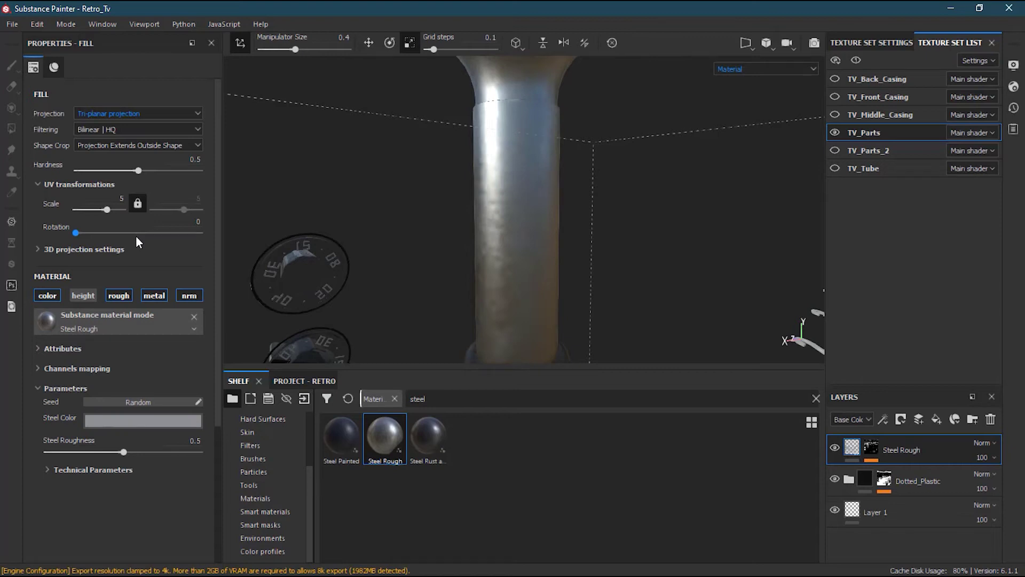
Display the ID mesh map on the row of round buttons
right_click_drag(581, 253, 420, 250, "alt")
left_click_drag(422, 255, 342, 327, "alt")
left_click(766, 70)
scroll(771, 118, "down", 2)
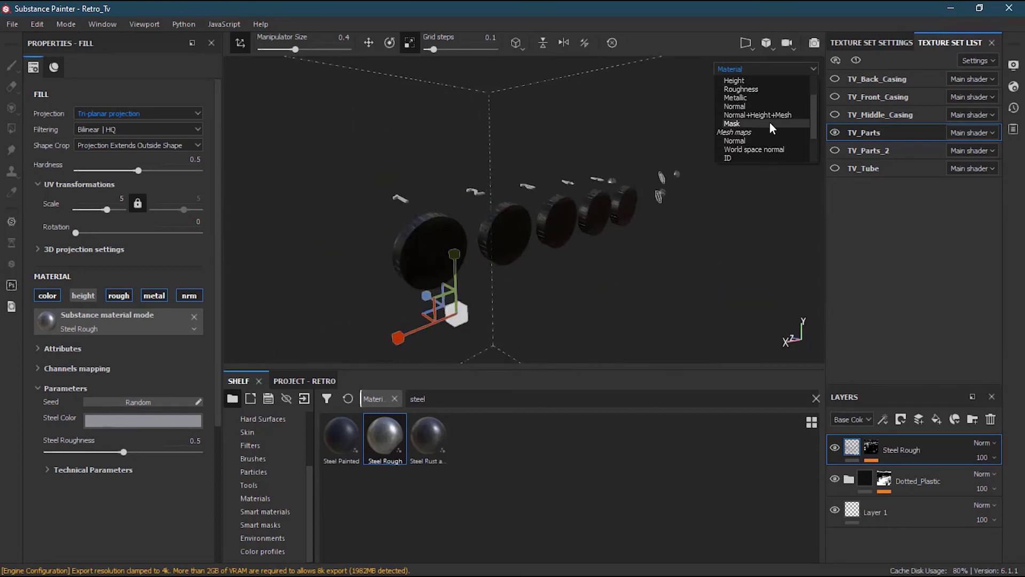
left_click(758, 133)
Examine the ID colors of the round buttons, the small fittings and the remaining TV_Parts pieces from several sides
middle_click_drag(446, 261, 515, 273, "alt")
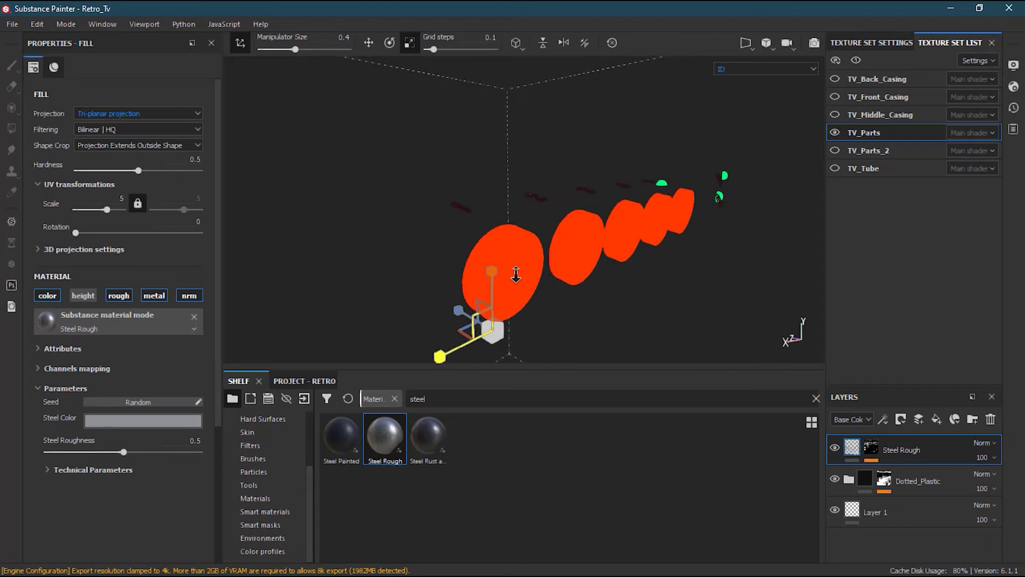
middle_click_drag(556, 238, 537, 242, "alt")
left_click_drag(538, 246, 423, 228, "alt")
left_click_drag(574, 160, 298, 321, "alt")
left_click_drag(616, 179, 501, 287, "alt")
left_click_drag(561, 305, 483, 238, "alt")
middle_click_drag(493, 250, 526, 123, "alt")
middle_click_drag(536, 259, 549, 124, "alt")
left_click_drag(549, 124, 474, 281, "alt")
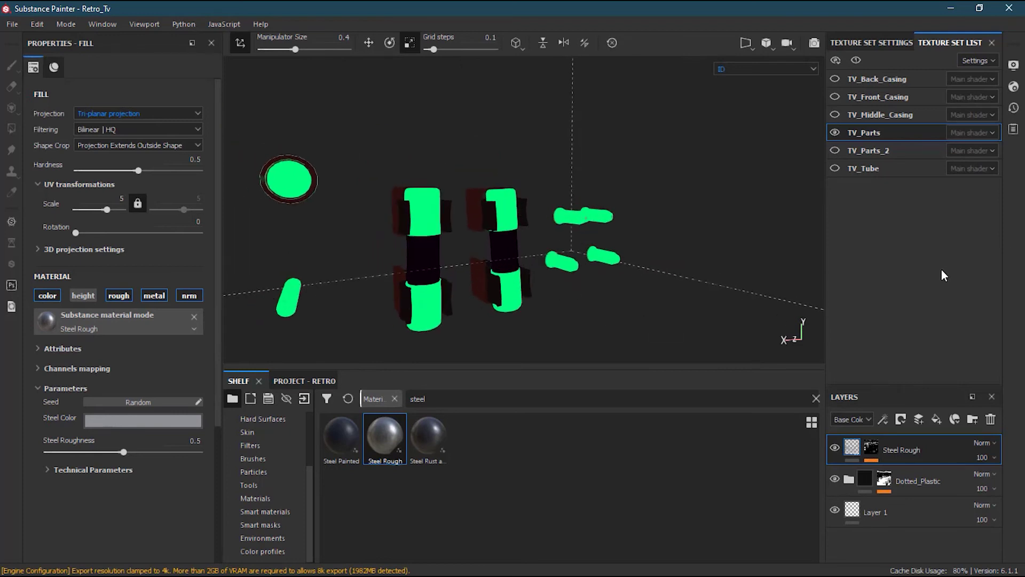
Show TV_Back_Casing to check where the parts sit on the TV, and hide it again
left_click(835, 79)
right_click_drag(668, 150, 434, 196, "alt")
left_click_drag(433, 197, 522, 288, "alt")
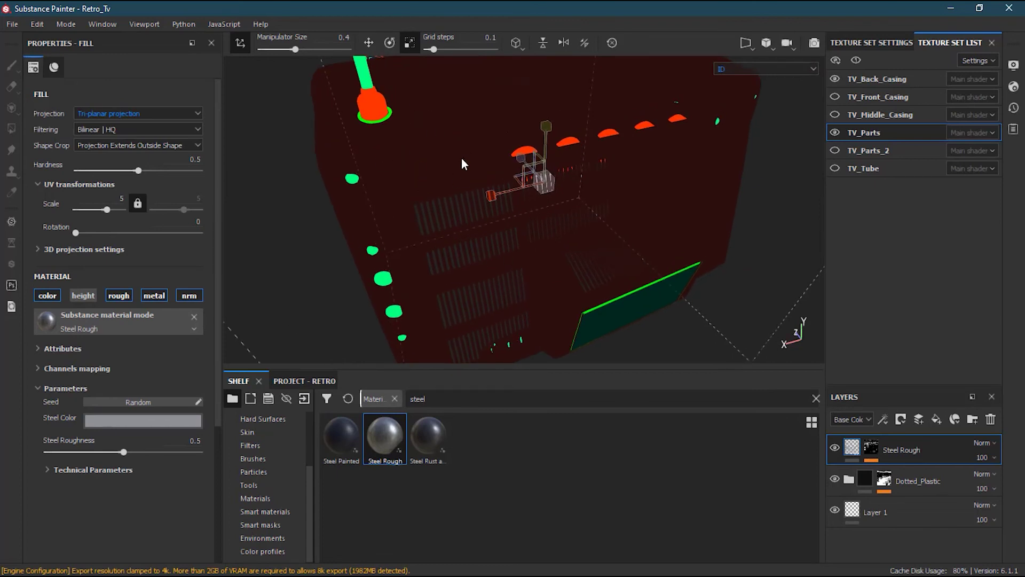
middle_click_drag(599, 142, 435, 240, "alt")
right_click_drag(435, 240, 620, 226, "alt")
left_click(833, 79)
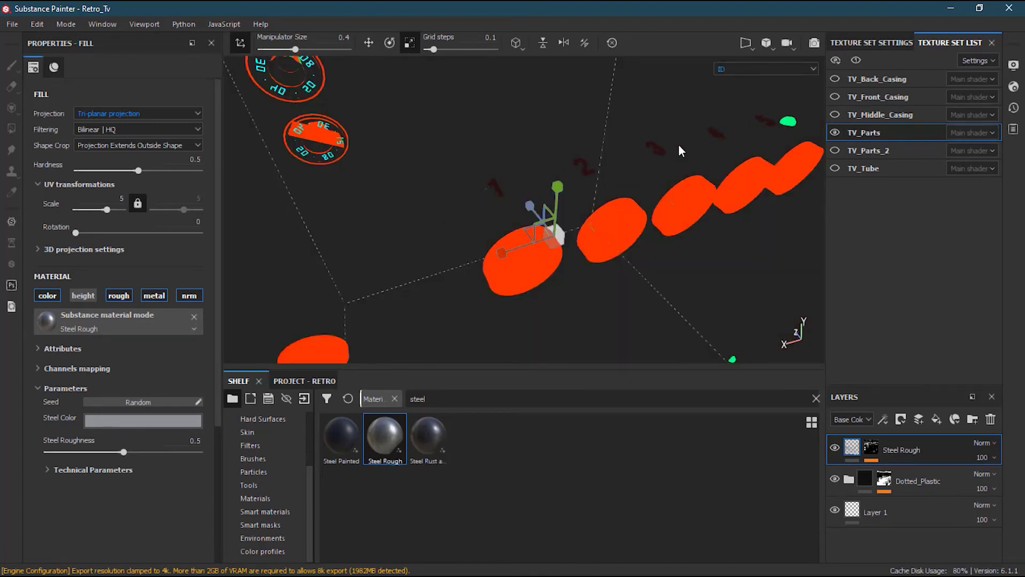
Inspect the ID color of the numerals above the round buttons and return the viewport to Material display
right_click_drag(679, 151, 549, 194, "alt")
right_click_drag(672, 171, 962, 123, "alt")
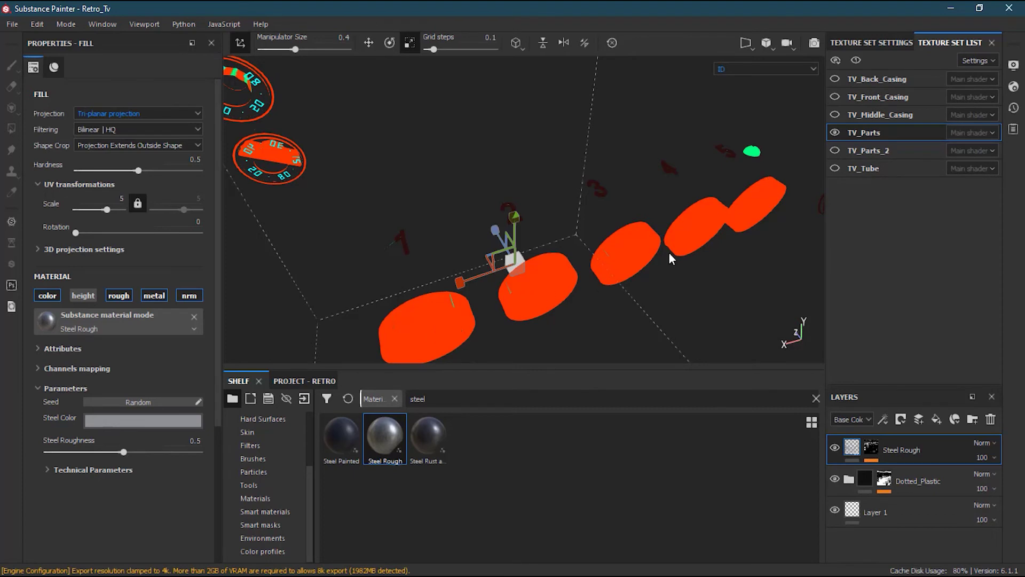
left_click(787, 71)
scroll(783, 82, "up", 3)
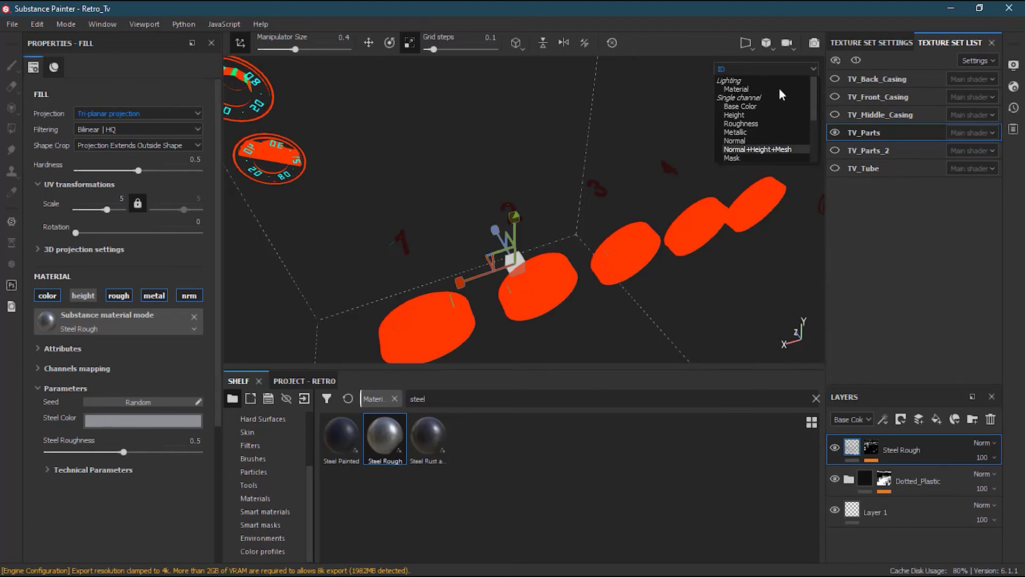
left_click(769, 86)
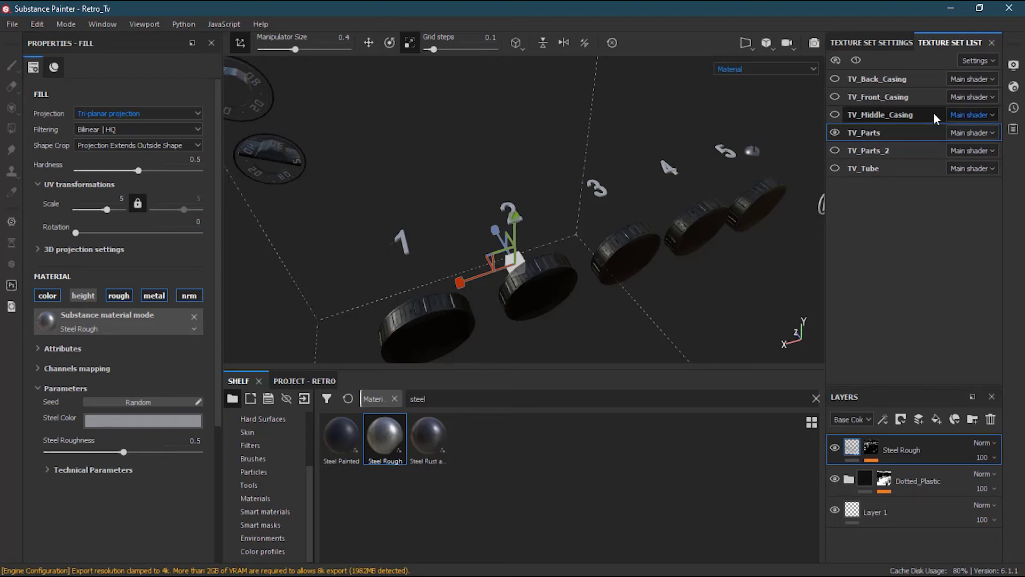
Hide the TV_Parts texture set, and show and select TV_Parts_2 instead
left_click_drag(594, 194, 579, 226, "alt")
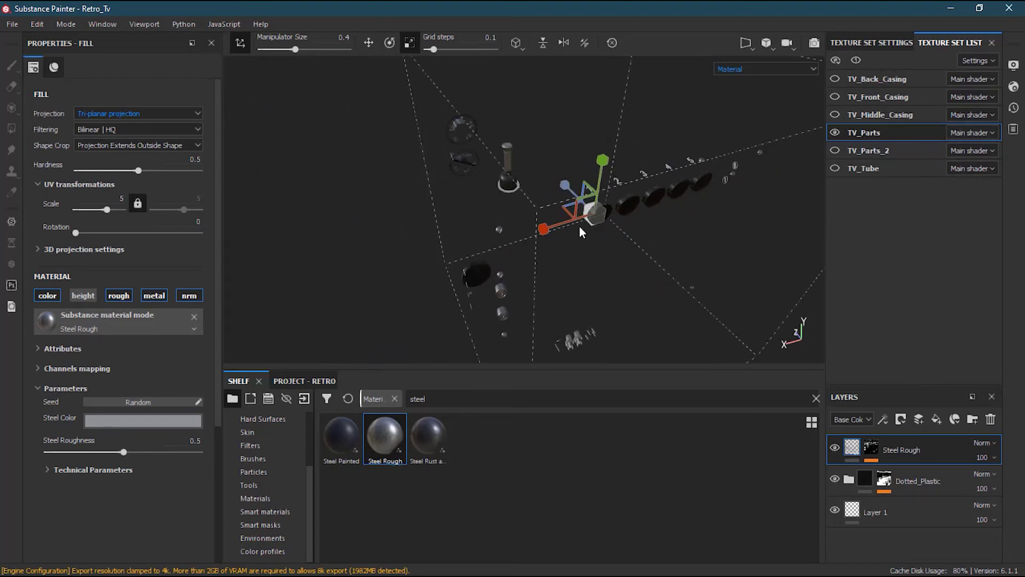
left_click(836, 132)
left_click(837, 148)
left_click(879, 150)
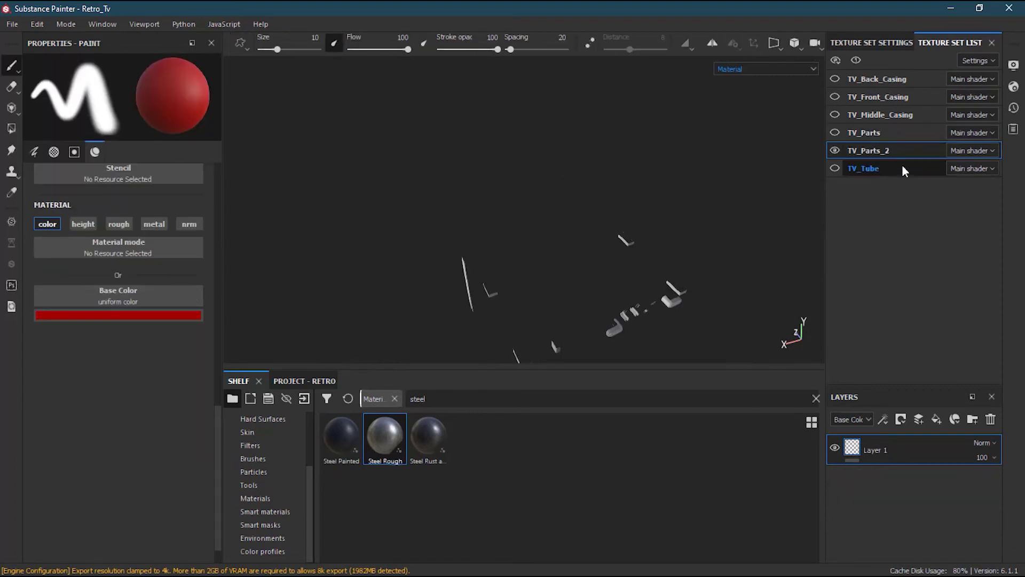
Examine the ID colors of the TV_Parts_2 pieces from several sides and return the viewport to Material display
right_click_drag(776, 206, 762, 240, "alt")
middle_click_drag(739, 282, 668, 154, "alt")
left_click(752, 68)
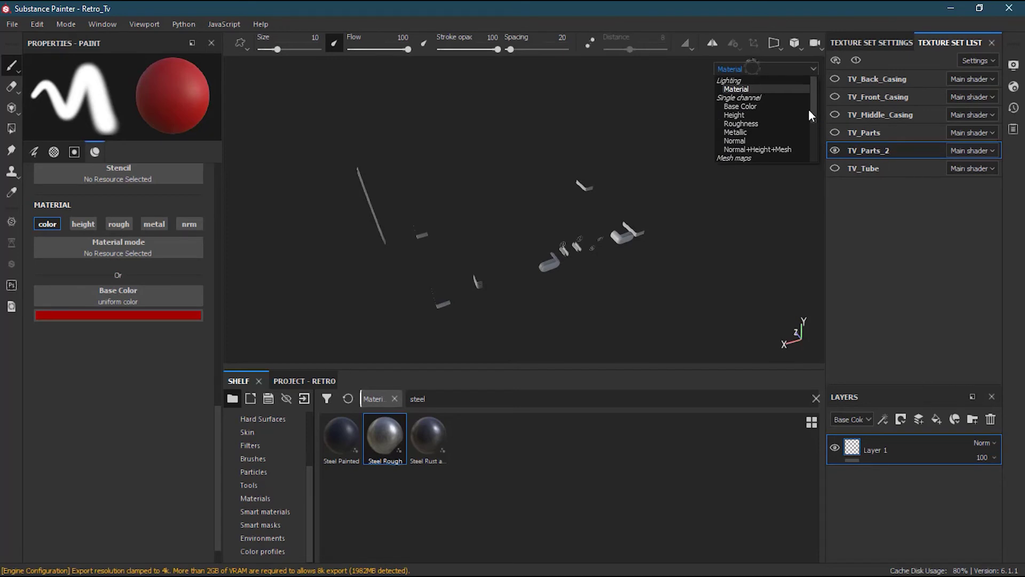
scroll(761, 138, "down", 1)
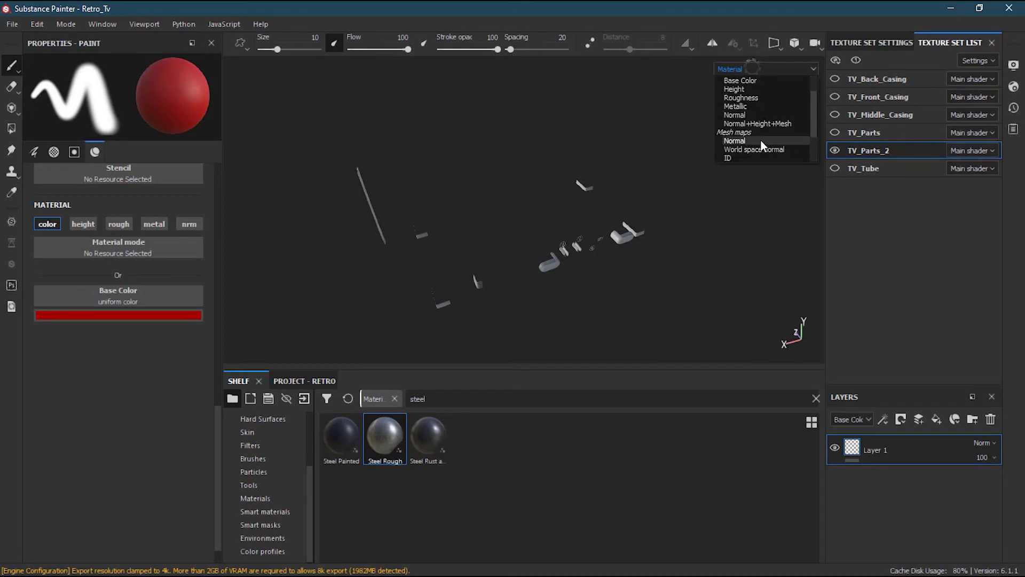
left_click(753, 157)
left_click_drag(723, 198, 762, 197, "alt")
right_click_drag(762, 197, 419, 236, "alt")
mouse_move(675, 214)
left_mouse_down("alt")
mouse_move(659, 247)
mouse_move(662, 206)
left_mouse_up("alt")
middle_click_drag(662, 207, 632, 279, "alt")
left_click_drag(625, 293, 547, 290, "alt")
right_click_drag(526, 276, 748, 222, "alt")
middle_click_drag(674, 224, 683, 211, "alt")
left_click_drag(682, 211, 685, 278, "alt")
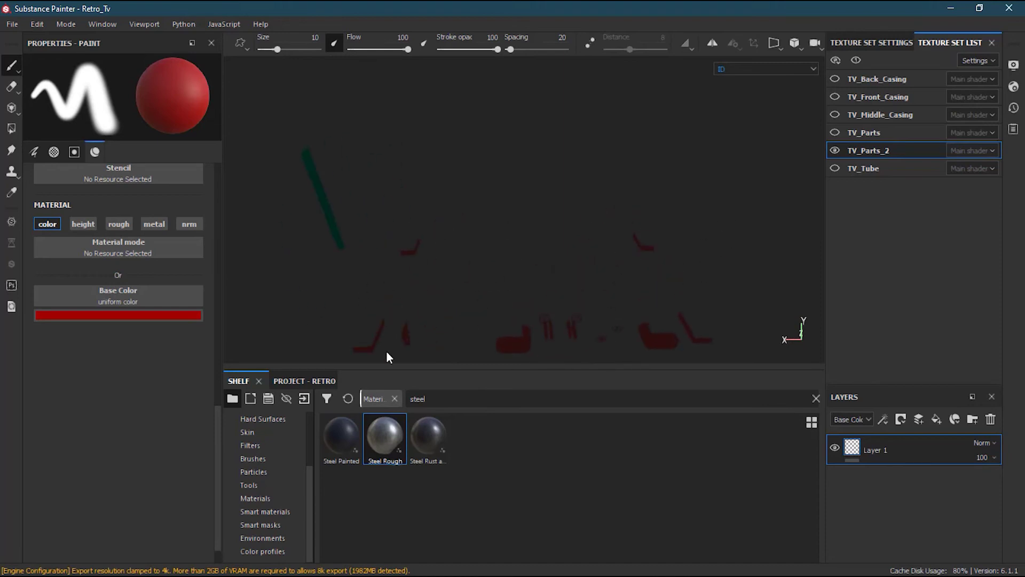
left_click_drag(588, 266, 515, 280, "alt")
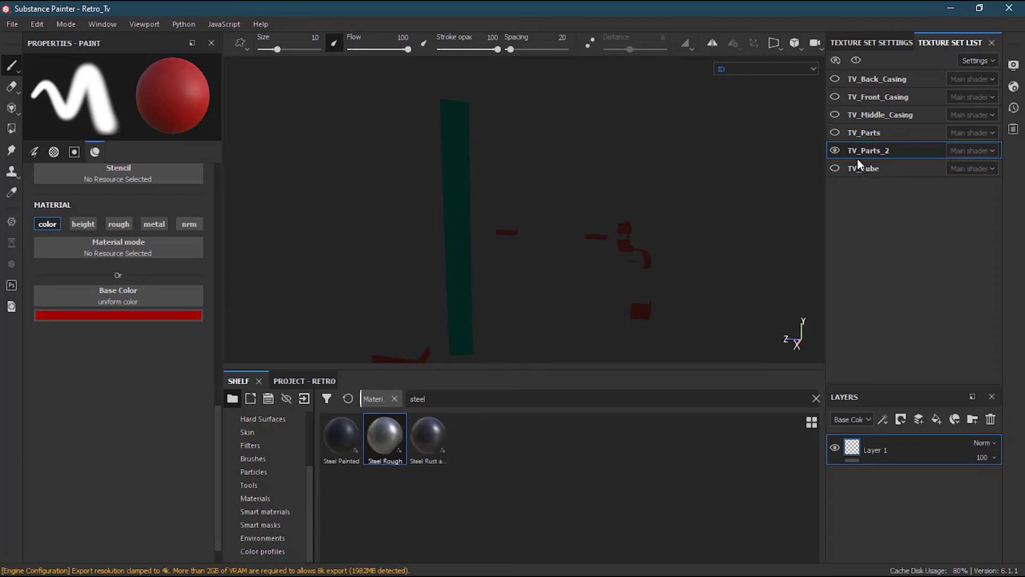
left_click(766, 69)
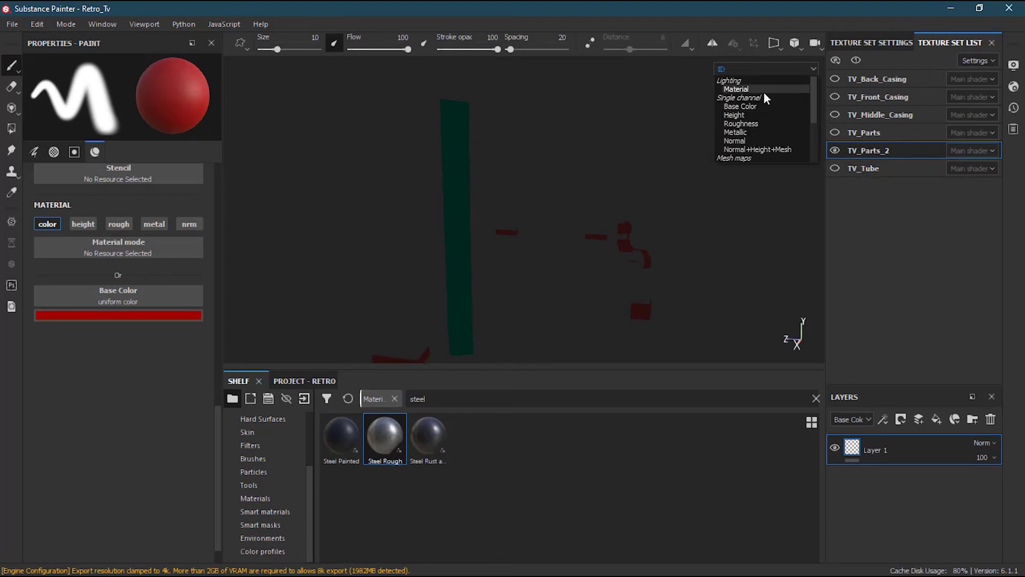
left_click(765, 89)
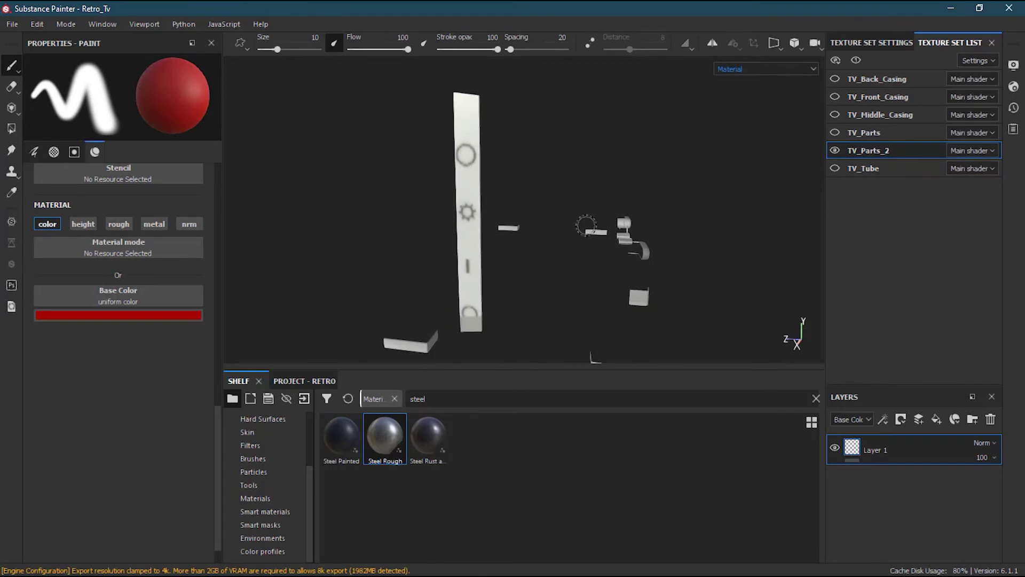
Search the shelf materials for plastic and apply Plastic Grainy to the long strip in TV_Parts_2 through an ID color mask
left_click_drag(553, 235, 582, 225, "alt")
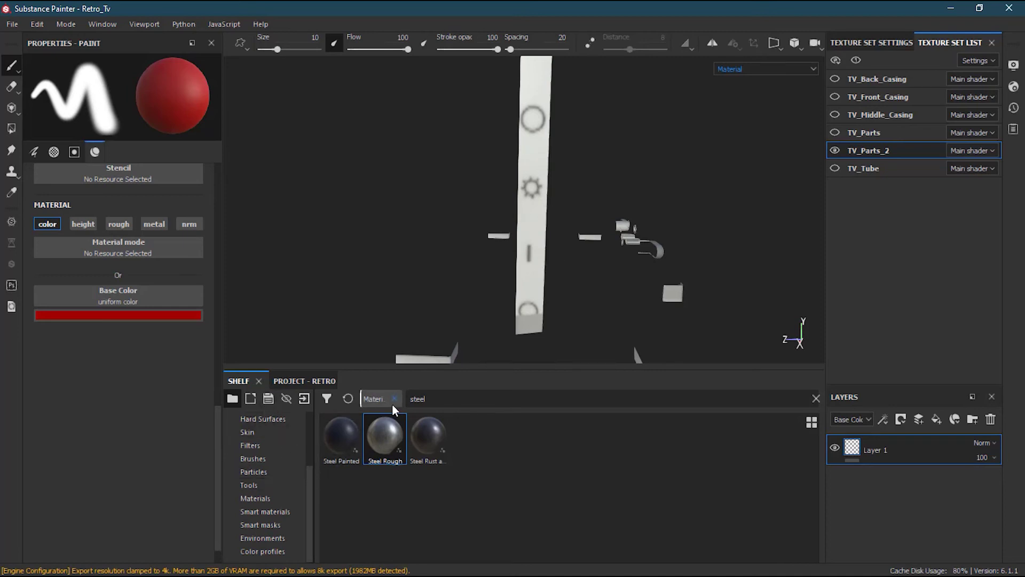
left_click(416, 398)
double_click(417, 399)
type("plastic")
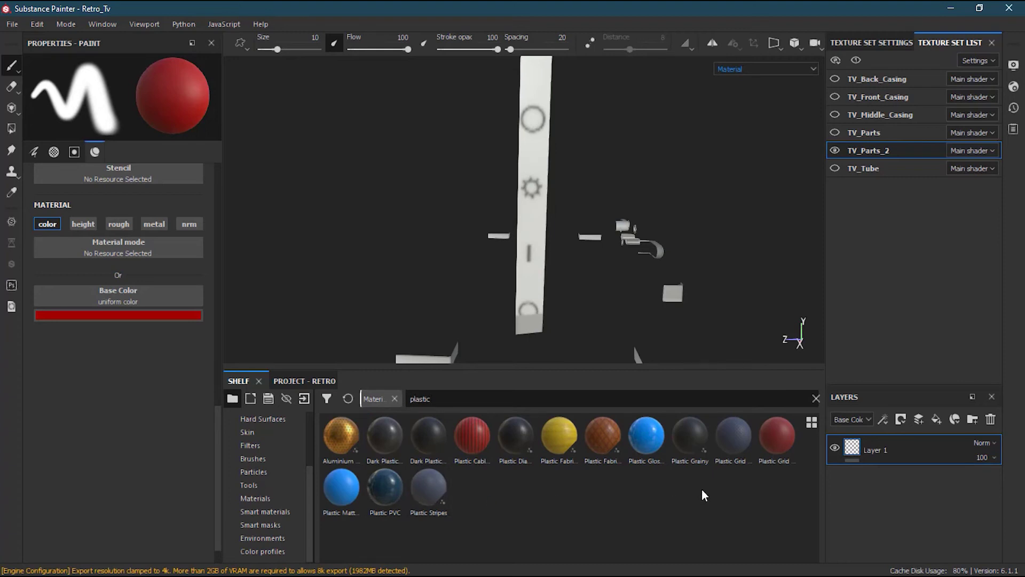
mouse_move(698, 441)
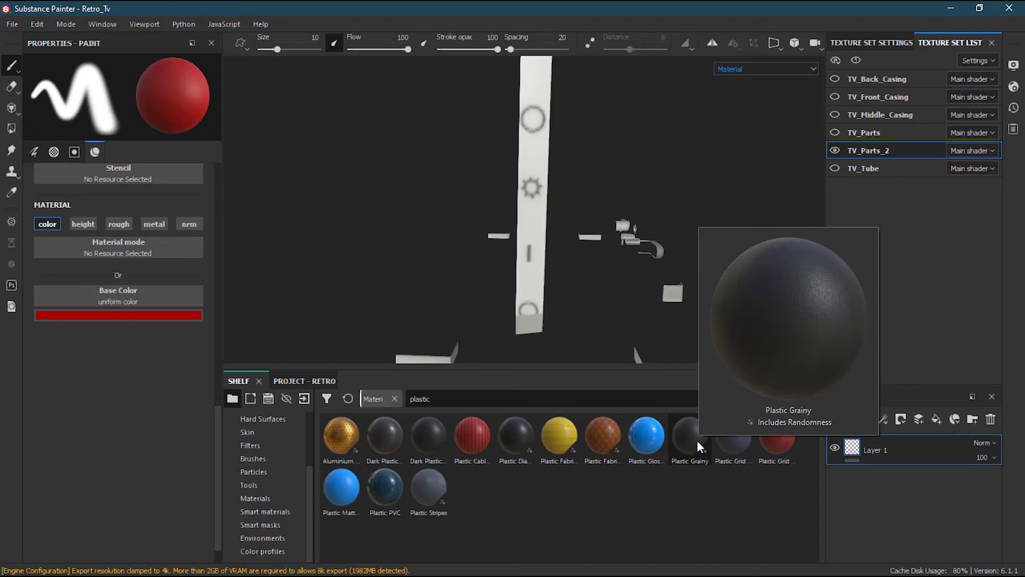
left_click(691, 438)
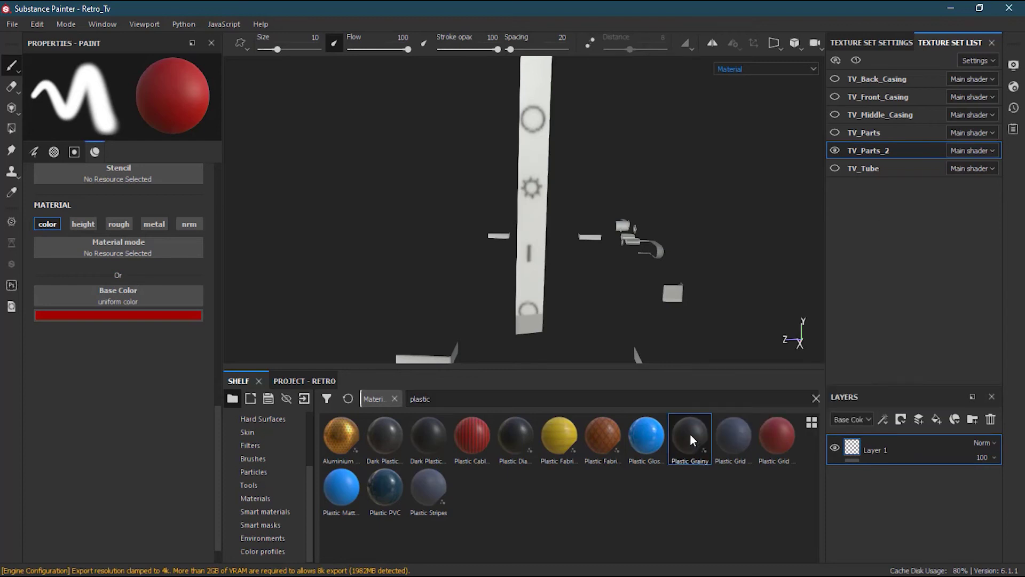
left_click_drag(690, 434, 530, 235)
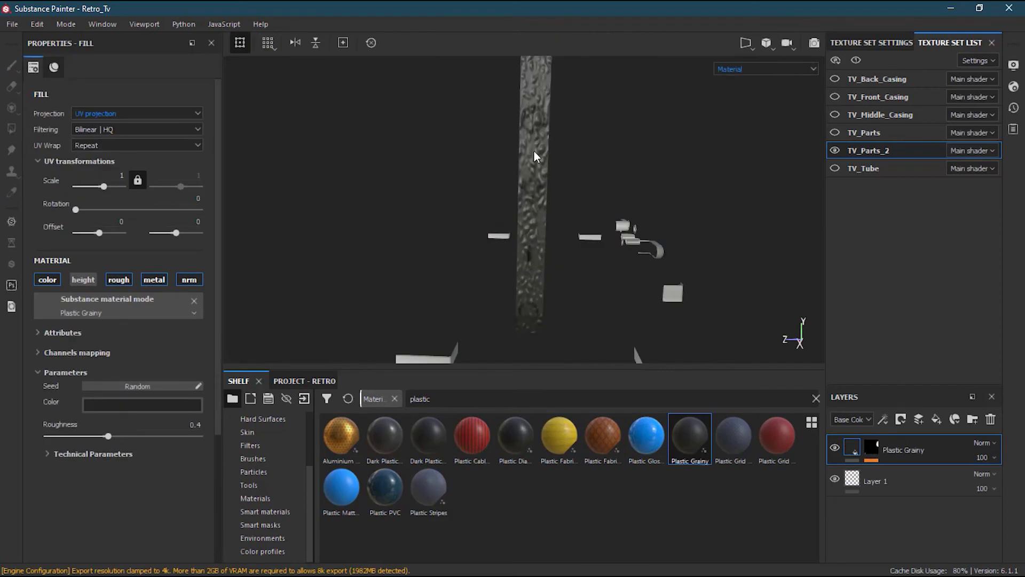
Adjust the UV scale of the strip's Plastic Grainy fill, trying 25 and settling on 15
scroll(554, 227, "down", 2)
middle_click_drag(554, 226, 554, 226, "alt")
right_click_drag(485, 196, 644, 184, "alt")
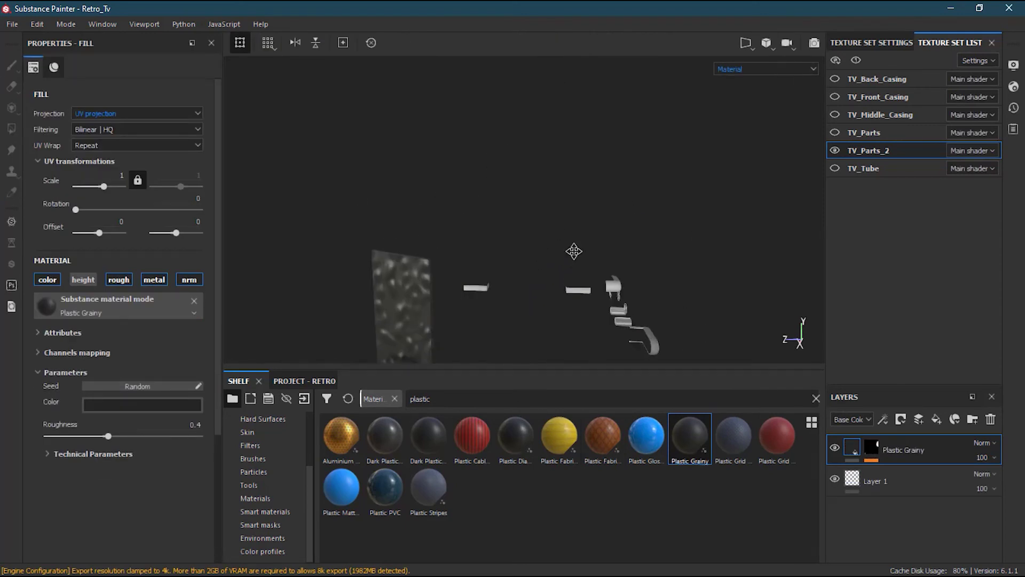
middle_click_drag(568, 260, 625, 205, "alt")
right_click_drag(554, 226, 762, 194, "alt")
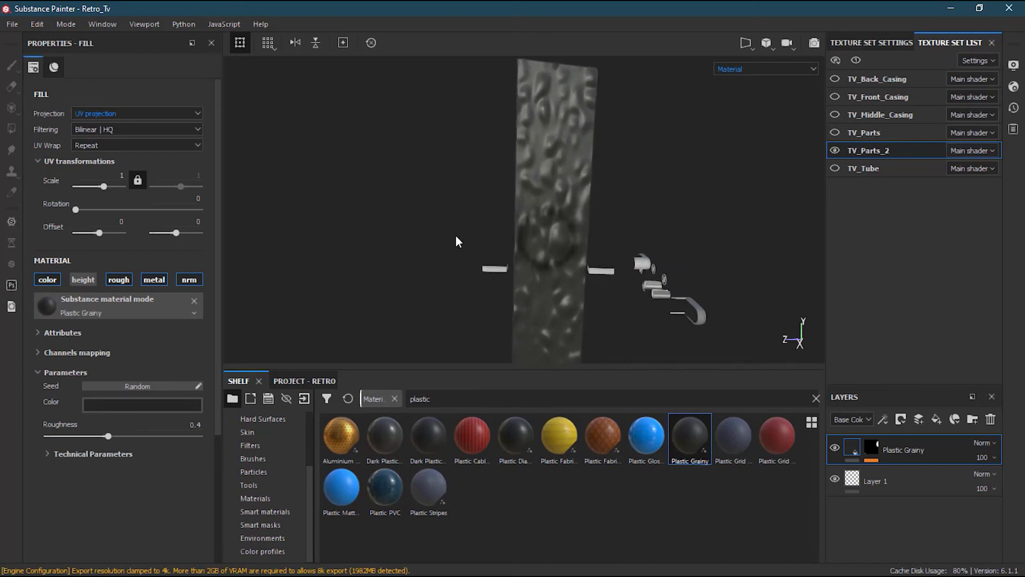
left_click(115, 174)
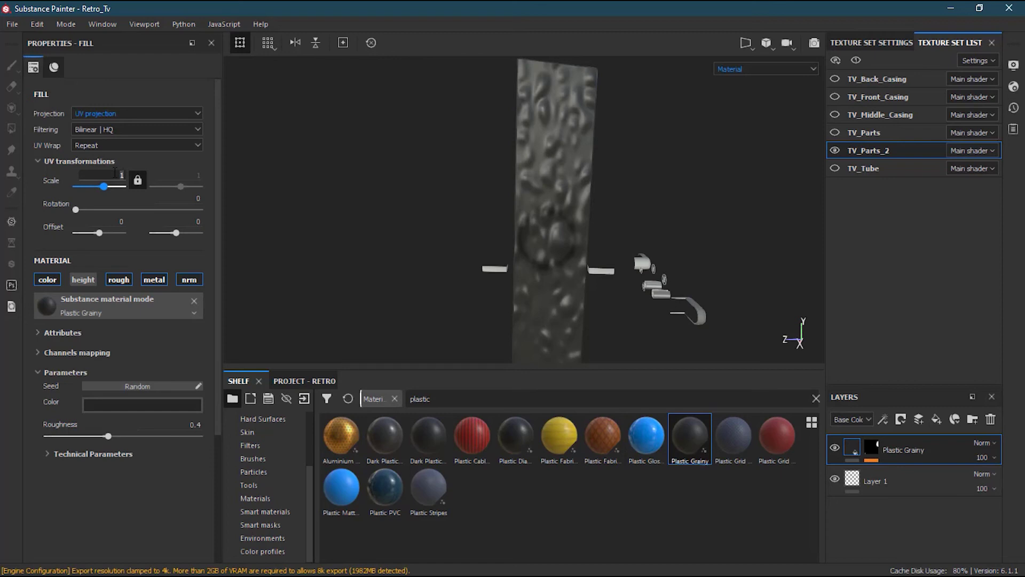
key("Return")
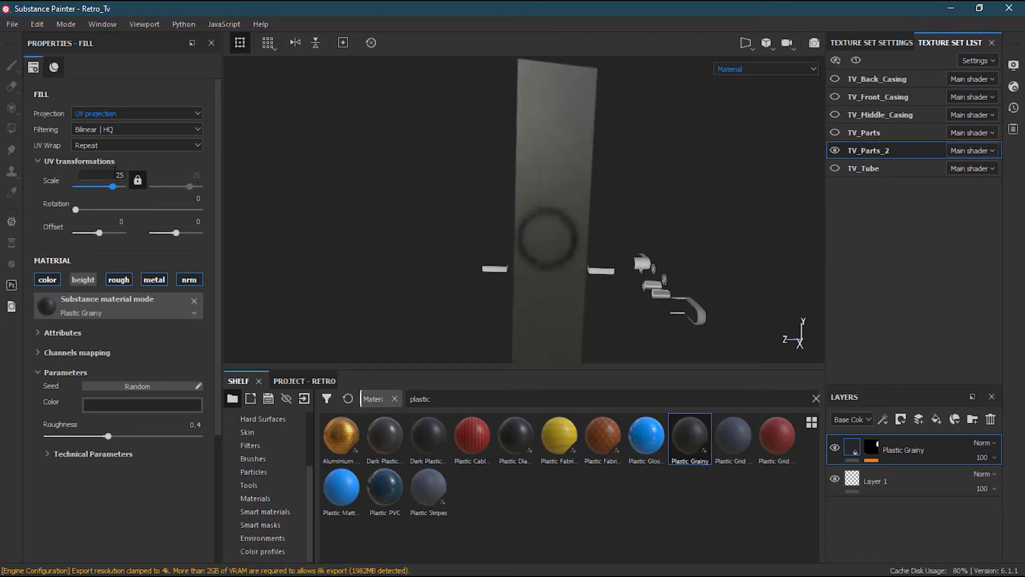
left_click(115, 174)
key("Return")
left_click(115, 173)
key("Return")
right_click_drag(606, 197, 452, 260, "alt")
middle_click_drag(599, 244, 608, 87, "alt")
right_click_drag(608, 89, 556, 152, "alt")
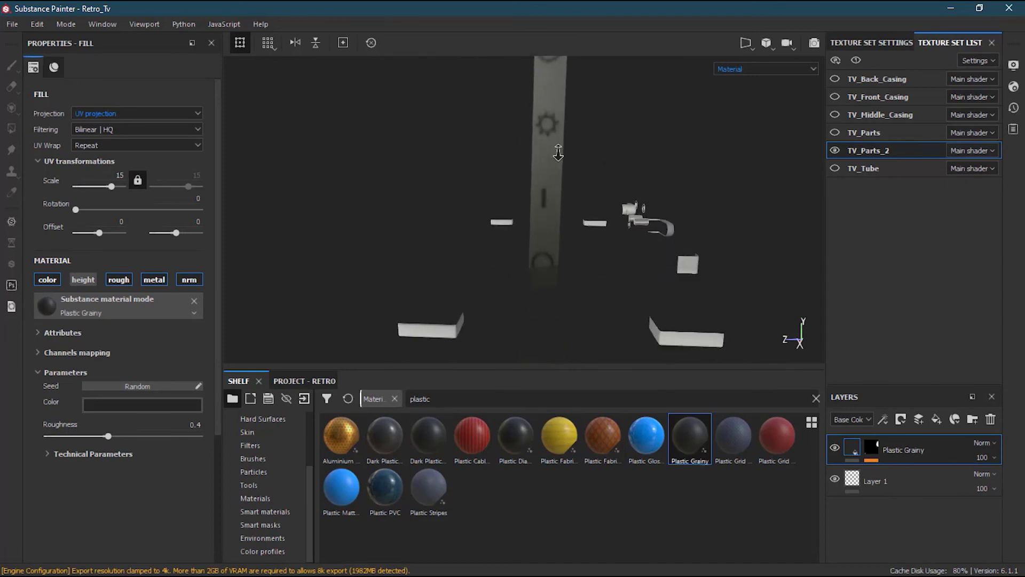
middle_click_drag(586, 169, 574, 260, "alt")
left_click_drag(574, 259, 534, 155, "alt")
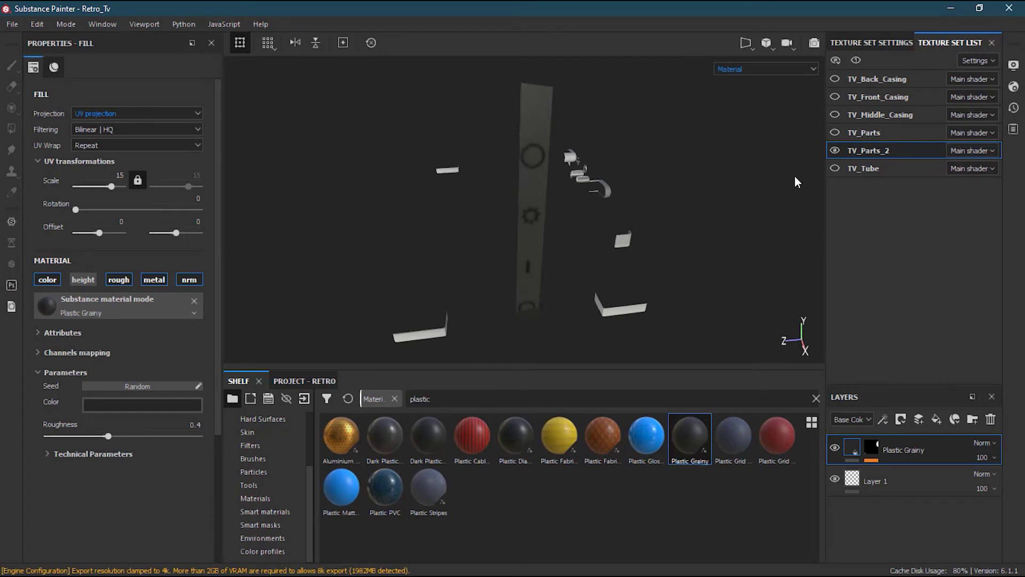
Show the TV_Parts texture set alongside TV_Parts_2 and select TV_Parts
left_click(836, 133)
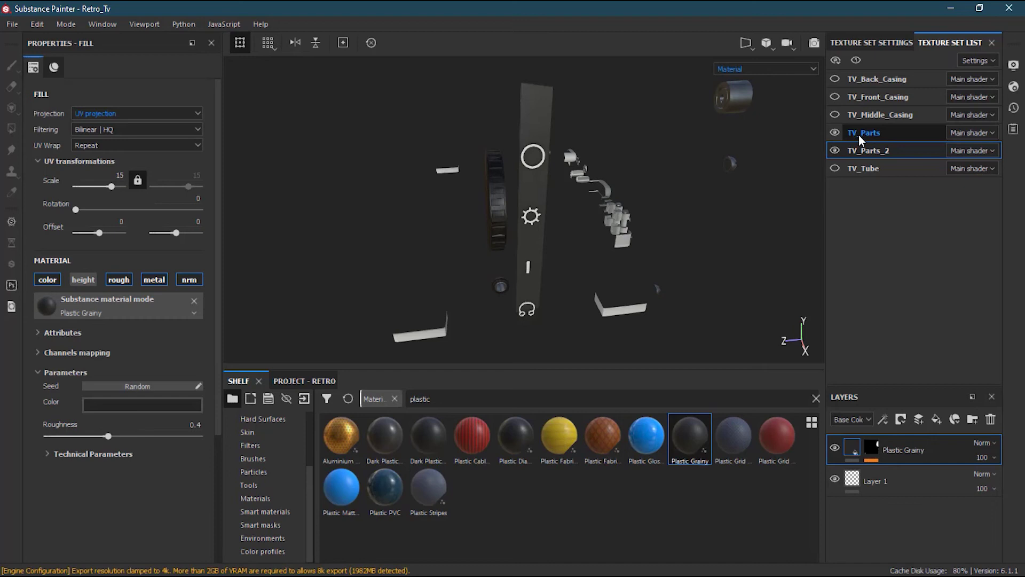
left_click(836, 133)
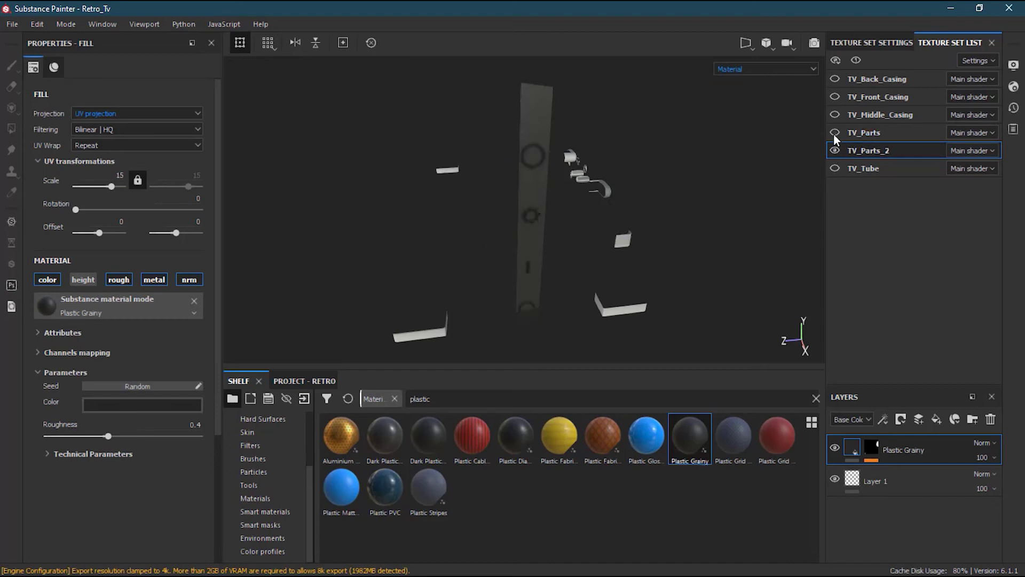
left_click(835, 133)
left_click(835, 150)
left_click(855, 134)
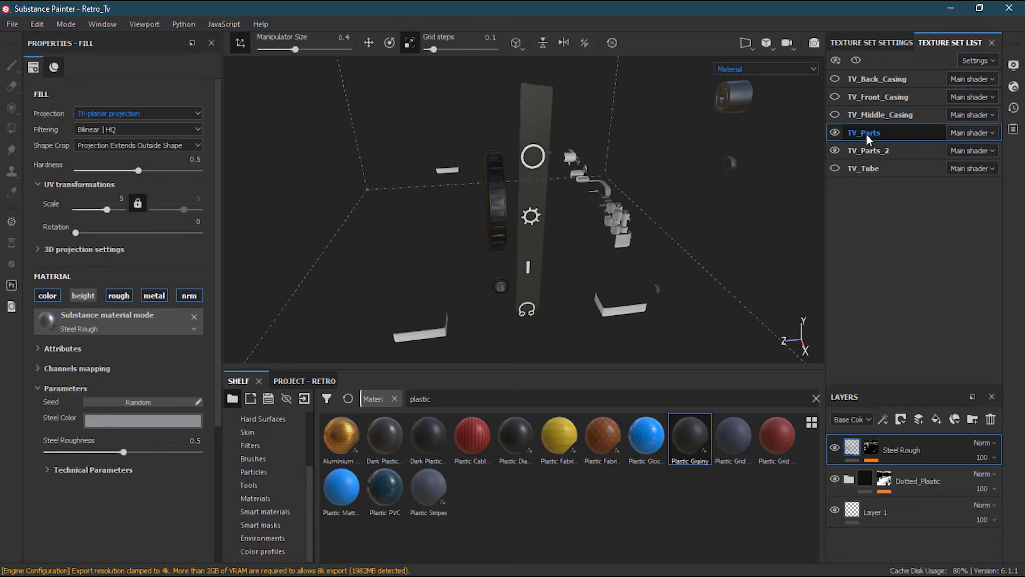
Inspect the ID colors of the strip's symbols with TV_Parts_2 hidden, return to Material display, and show TV_Parts_2 again
left_click(778, 69)
scroll(787, 111, "down", 1)
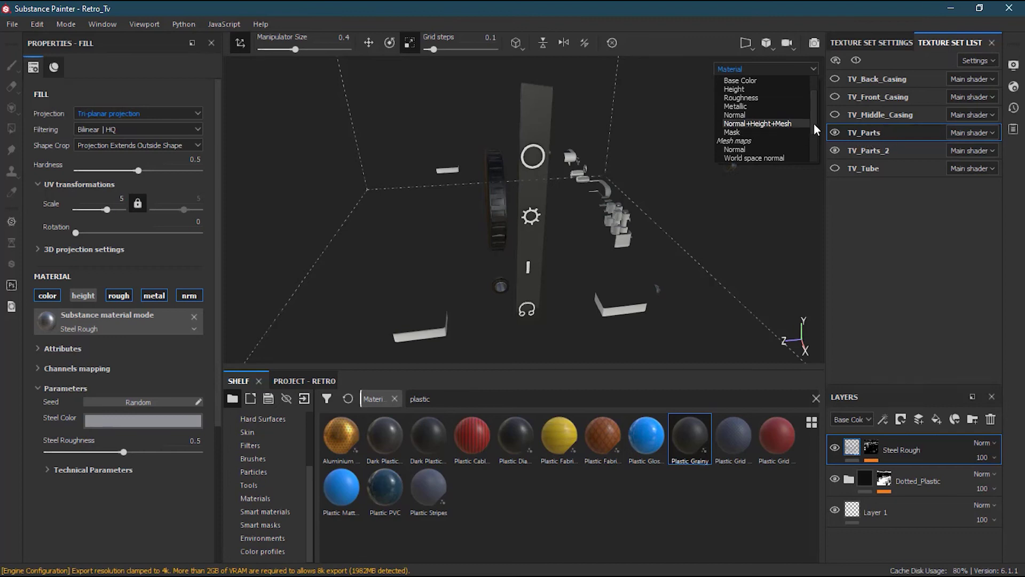
scroll(813, 121, "down", 2)
left_click(782, 140)
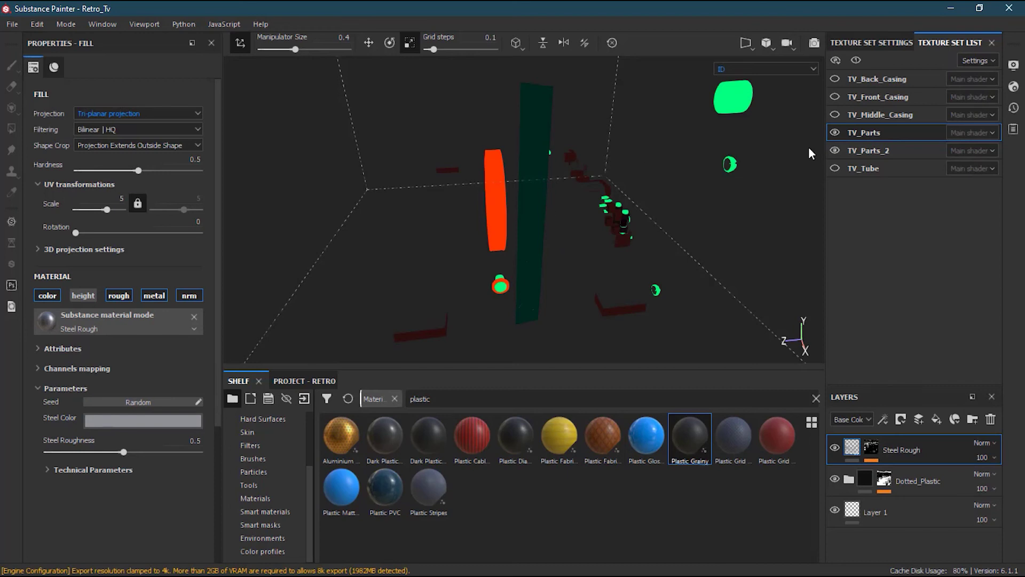
left_click(835, 151)
left_click_drag(536, 301, 586, 226, "alt")
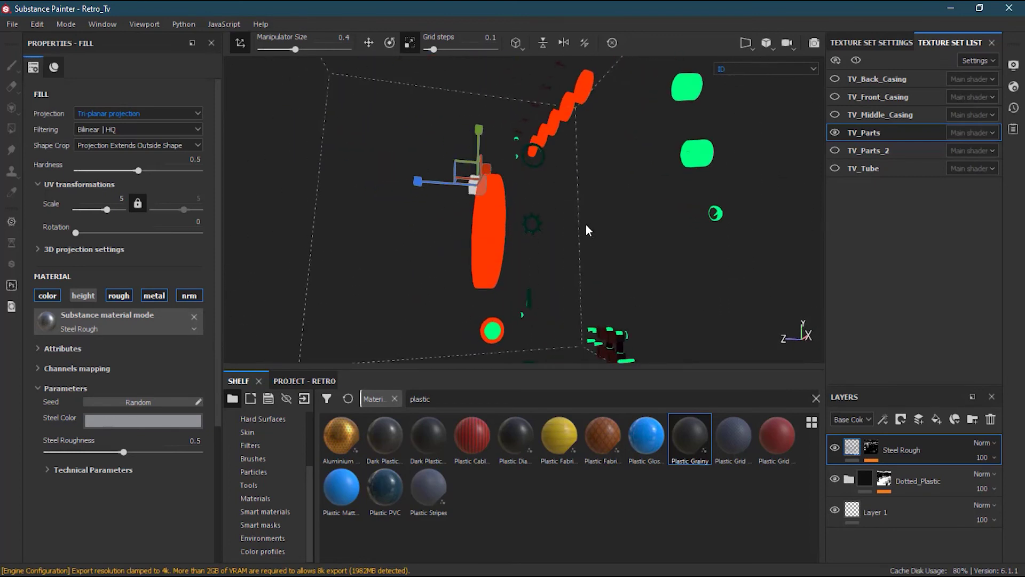
left_click(774, 68)
left_click(777, 79)
key("m")
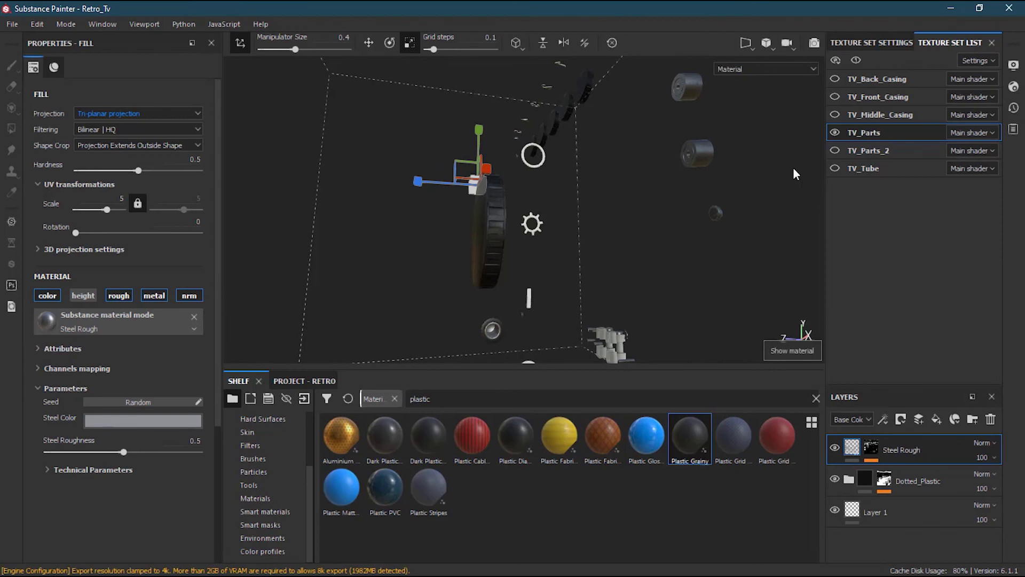
left_click_drag(647, 246, 675, 232, "alt")
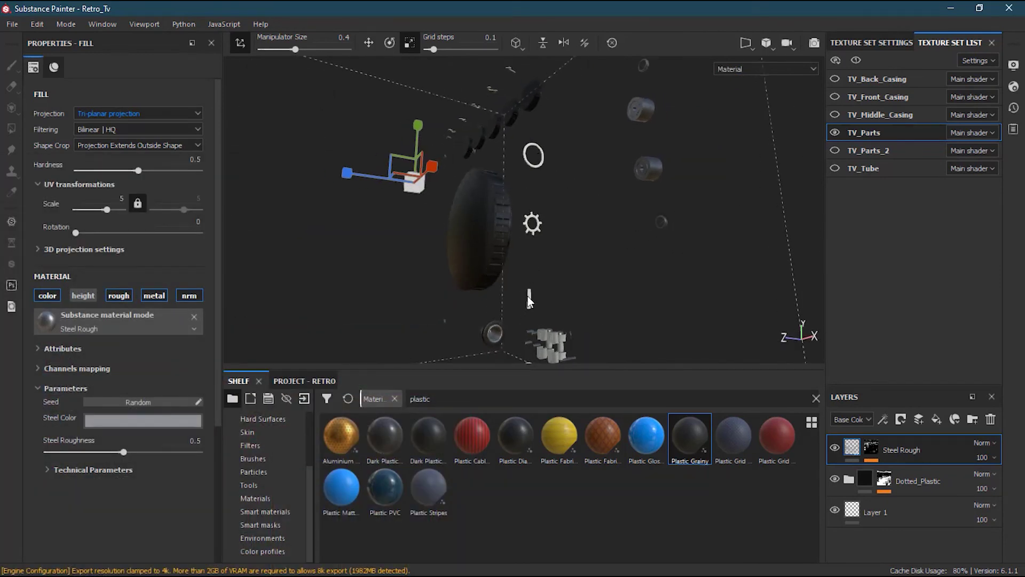
left_click(835, 151)
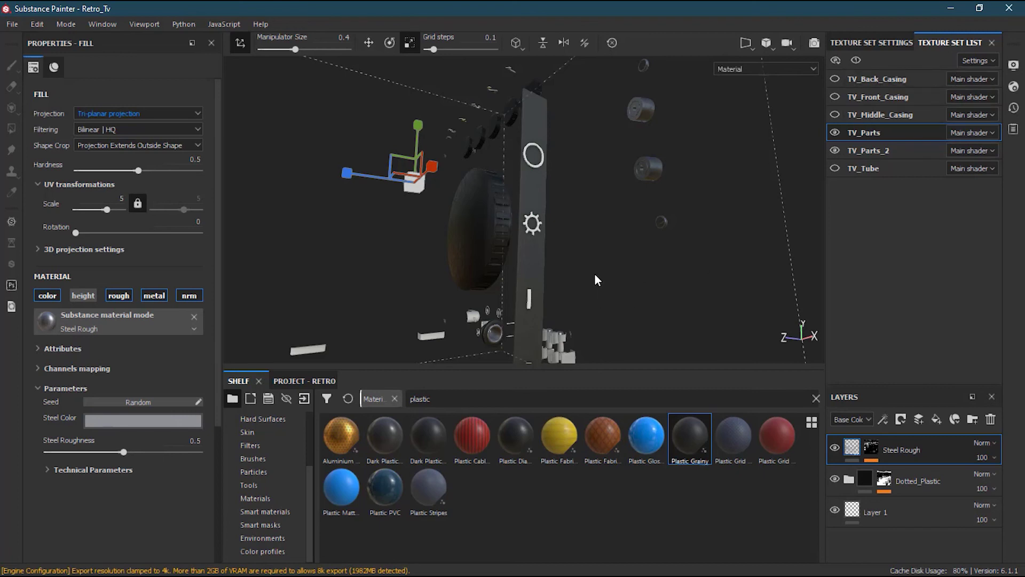
middle_click_drag(595, 275, 598, 241, "alt")
left_click_drag(639, 261, 610, 276, "alt")
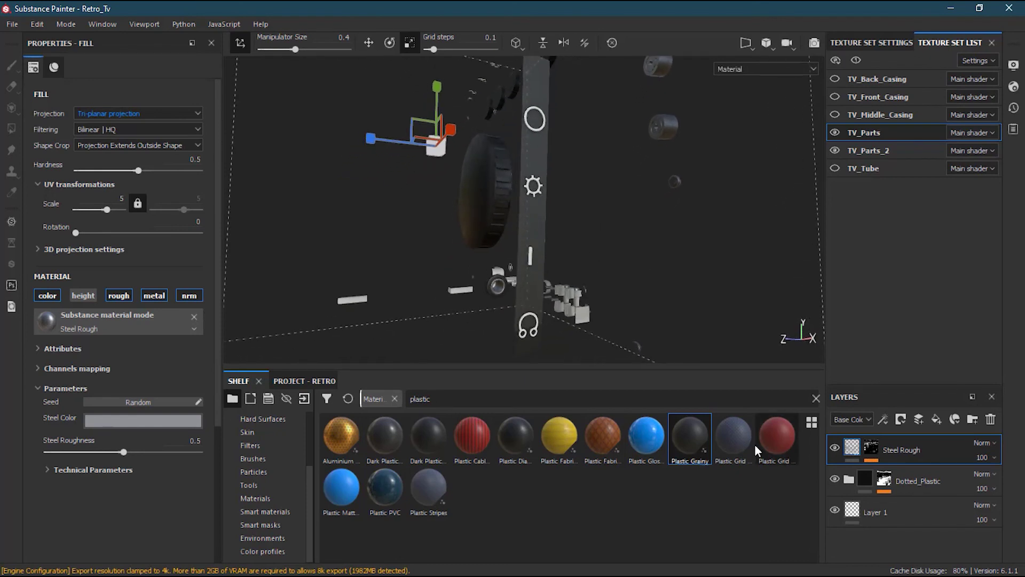
Replace the selected Steel Rough layer's material with Plastic Grainy, and apply Plastic Grainy to the strip's symbols through an ID color mask
left_click(694, 444)
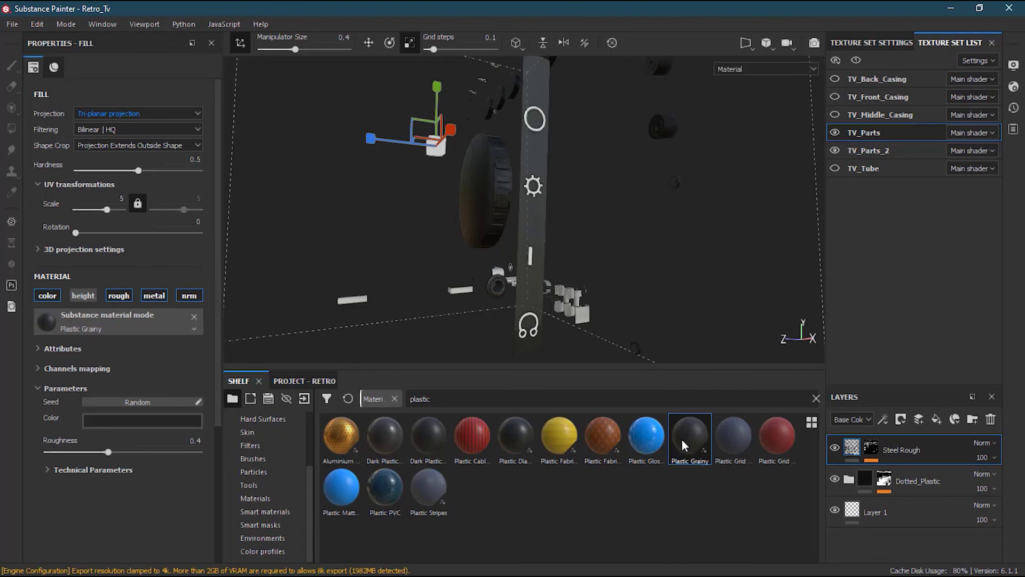
left_click_drag(690, 436, 533, 338)
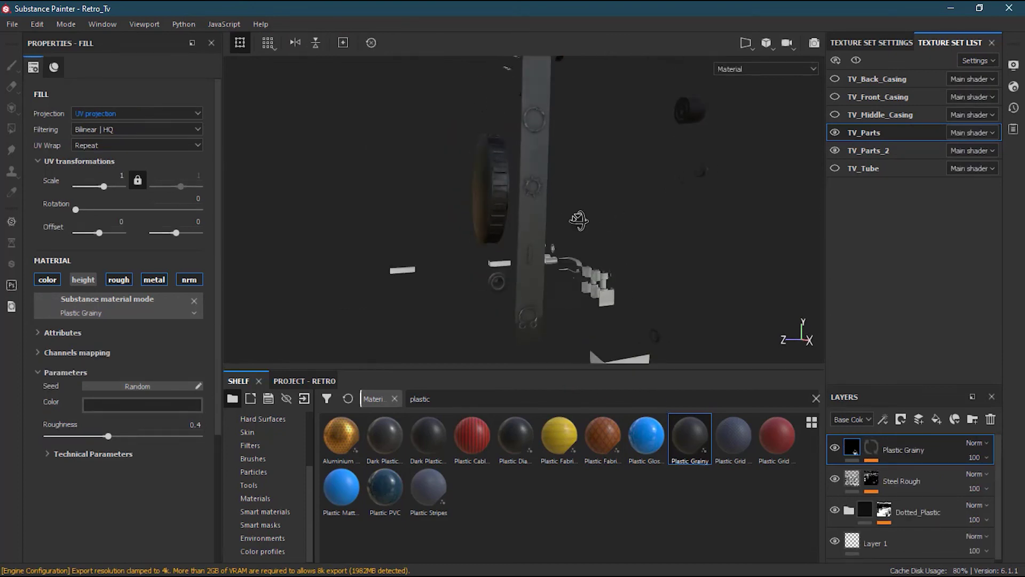
Set the UV scale of the symbols' Plastic Grainy fill to 15 and check the parts from several angles
middle_click_drag(464, 140, 452, 213, "alt")
scroll(460, 264, "up", 5)
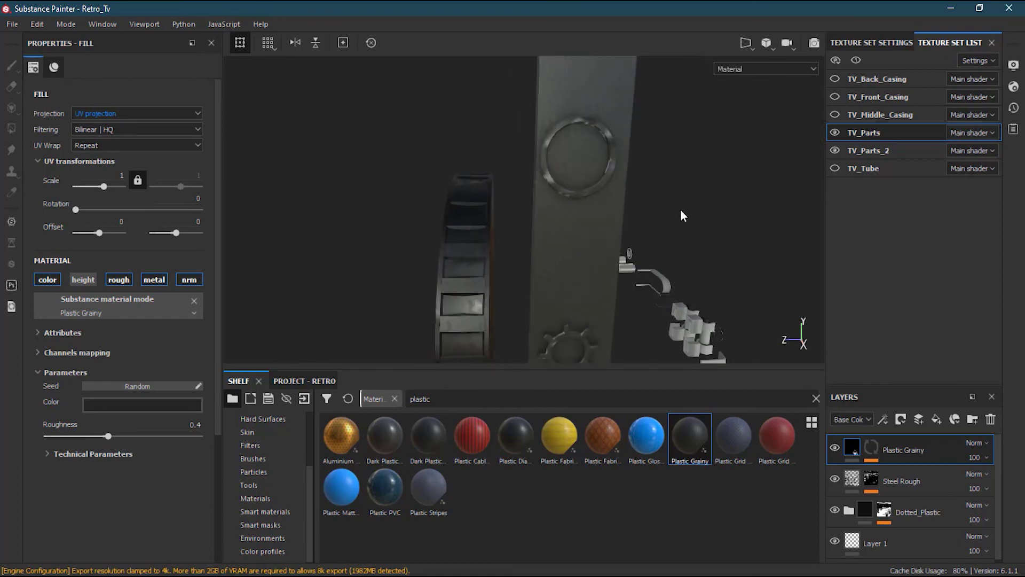
middle_click_drag(683, 215, 613, 260, "alt")
scroll(564, 215, "up", 3)
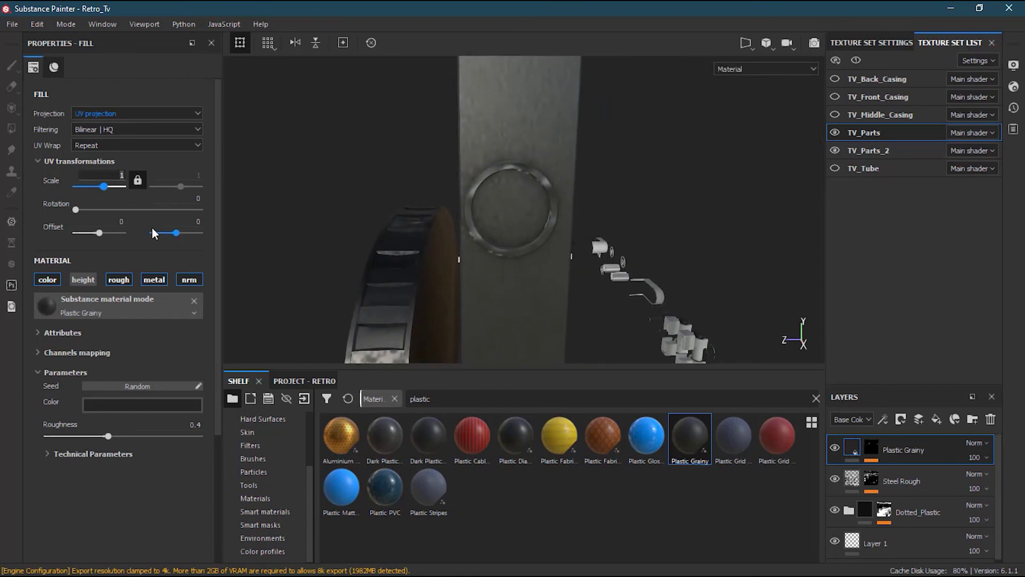
key("Return")
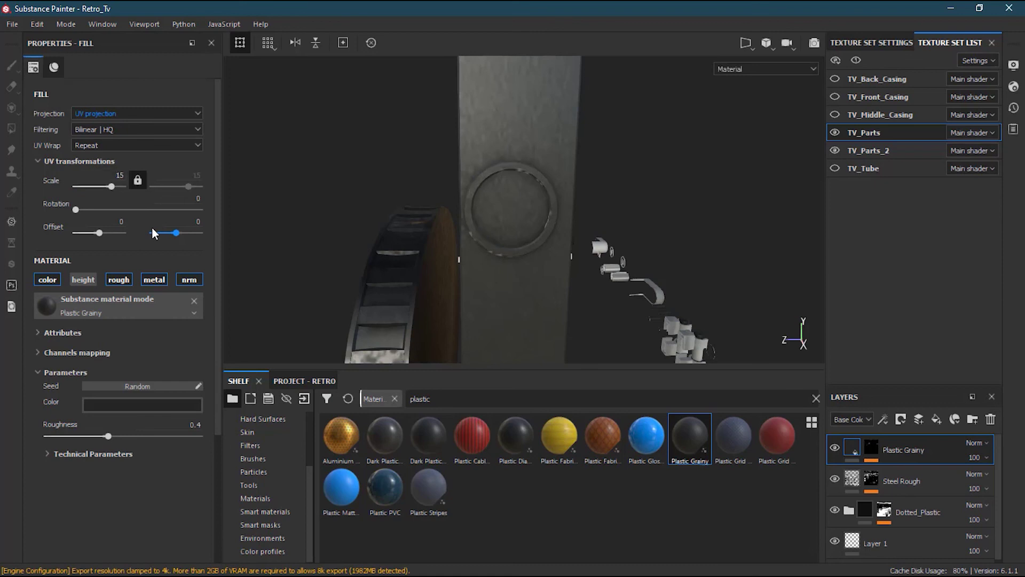
scroll(603, 301, "down", 5)
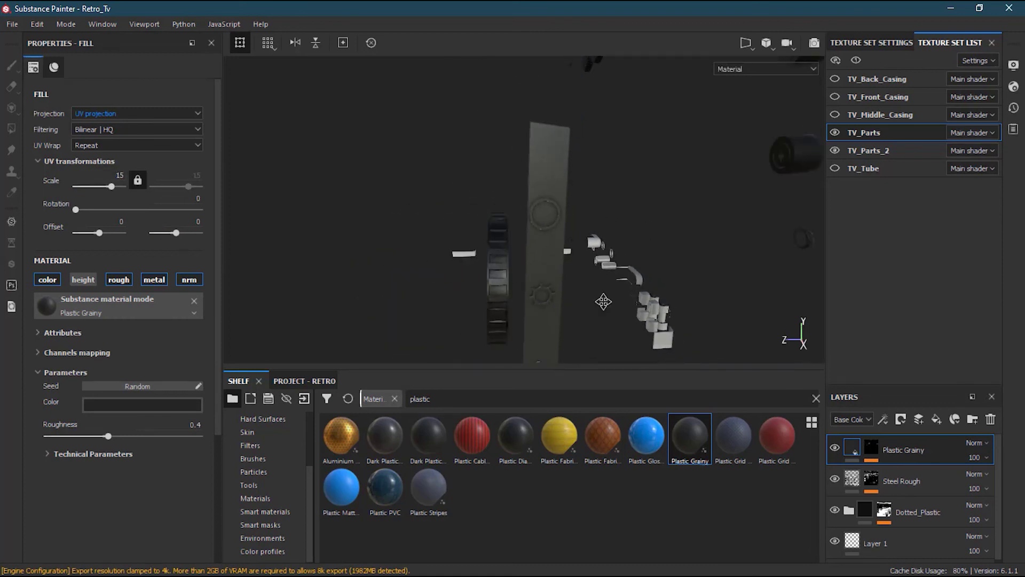
middle_click_drag(604, 301, 600, 279, "alt")
right_click_drag(600, 279, 578, 290, "alt")
right_click_drag(615, 268, 564, 215, "alt")
mouse_move(564, 214)
left_mouse_down("alt")
mouse_move(534, 227)
mouse_move(561, 223)
left_mouse_up("alt")
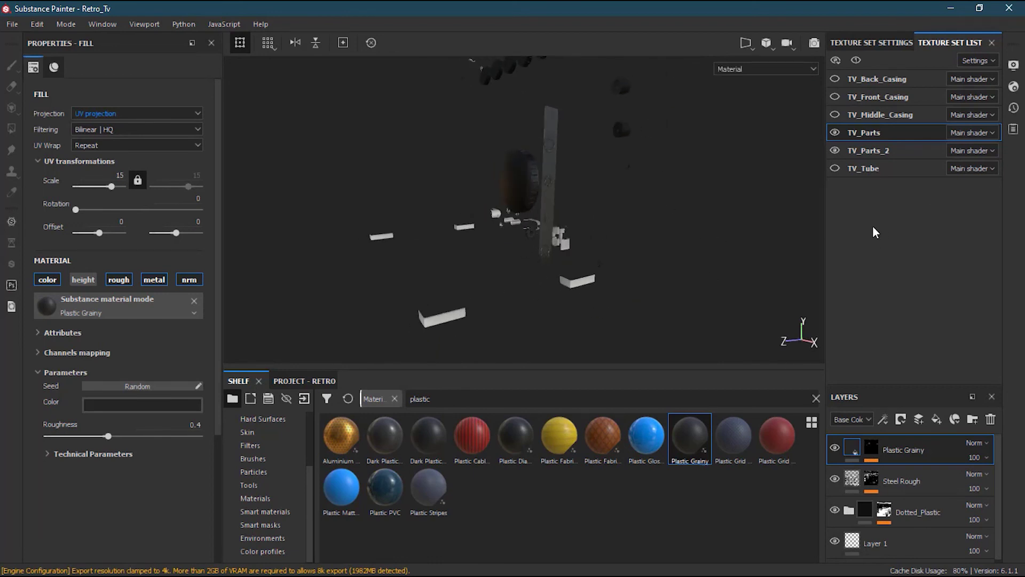
Select the TV_Tube texture set and make it visible alongside TV_Parts and TV_Parts_2
left_click(866, 168)
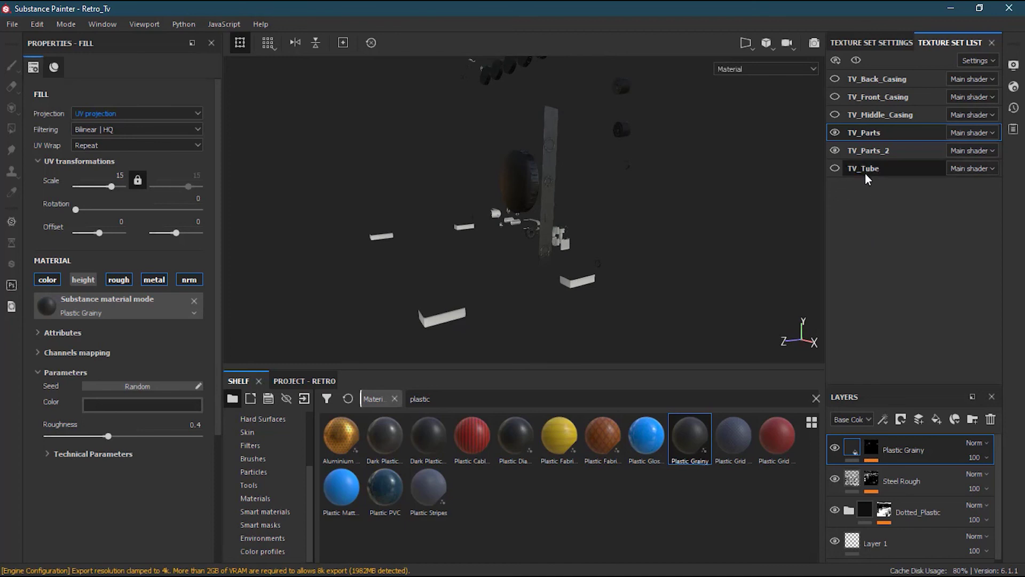
left_click(836, 168)
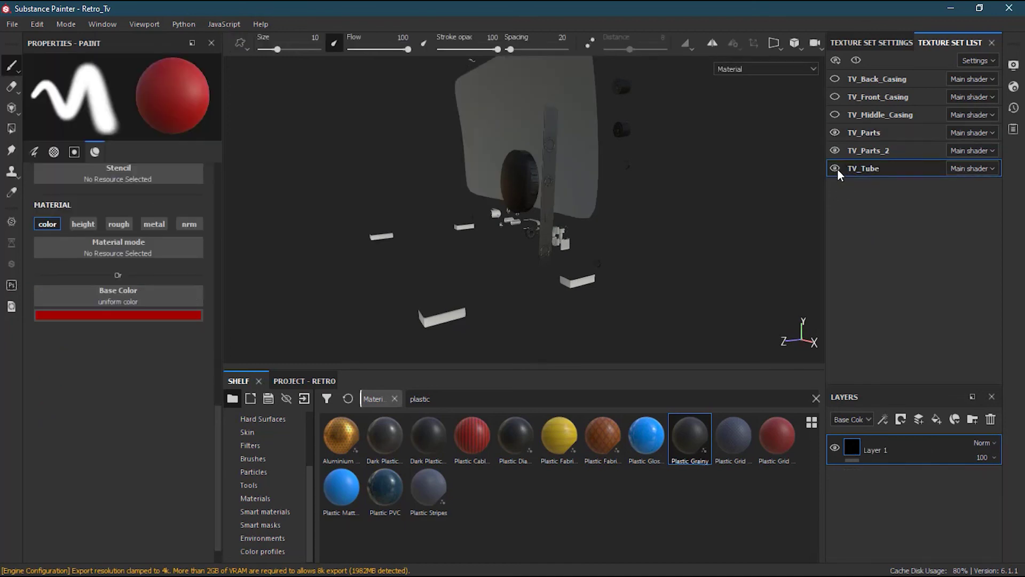
mouse_move(703, 224)
left_mouse_down("alt")
mouse_move(677, 206)
mouse_move(584, 207)
mouse_move(405, 298)
mouse_move(545, 273)
mouse_move(673, 265)
mouse_move(463, 218)
mouse_move(405, 233)
mouse_move(481, 229)
mouse_move(384, 234)
mouse_move(377, 255)
mouse_move(451, 214)
left_mouse_up("alt")
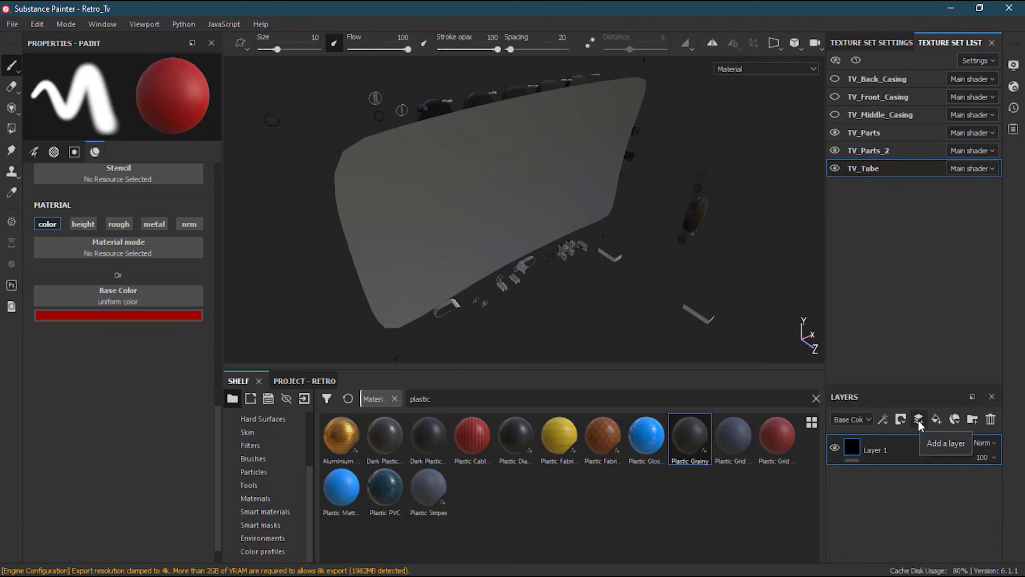
Add a fill layer to TV_Tube and set its base color to pure black
left_click(938, 420)
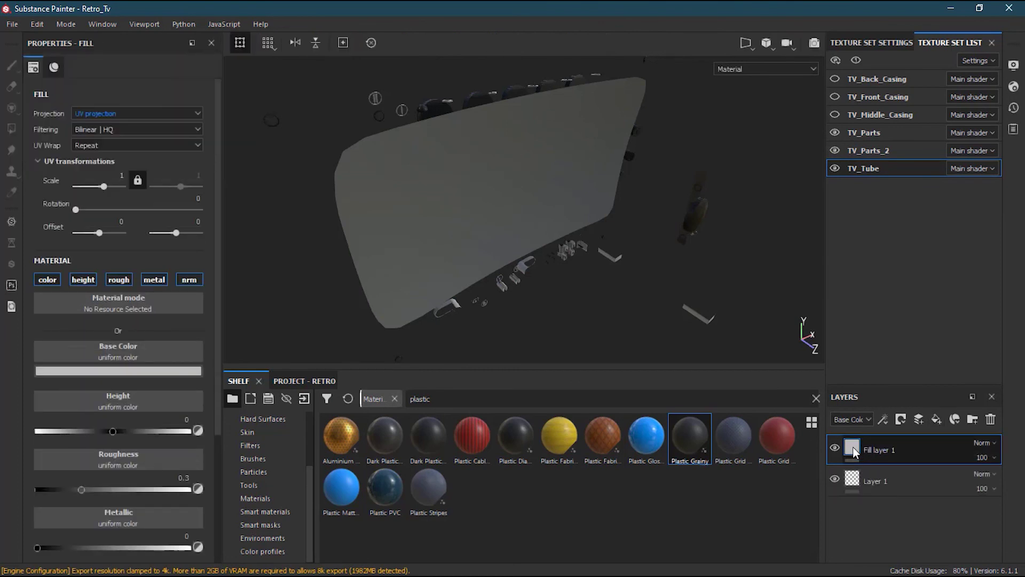
left_click(133, 369)
left_click_drag(178, 405, 250, 508)
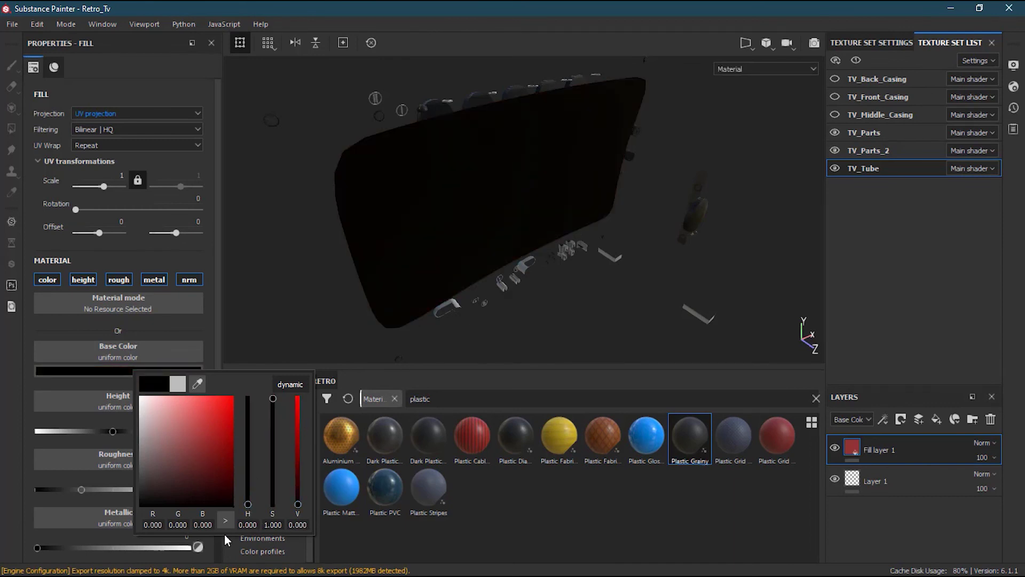
Limit the black fill layer to the color channel, with height, rough, metal and nrm switched off
left_click(83, 279)
left_click(120, 276)
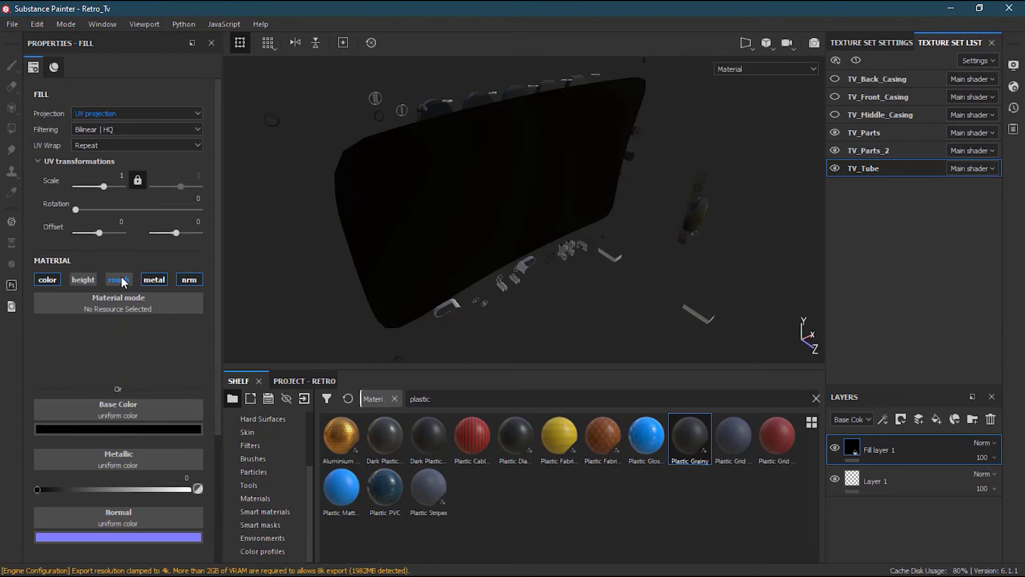
left_click(154, 279)
left_click(188, 279)
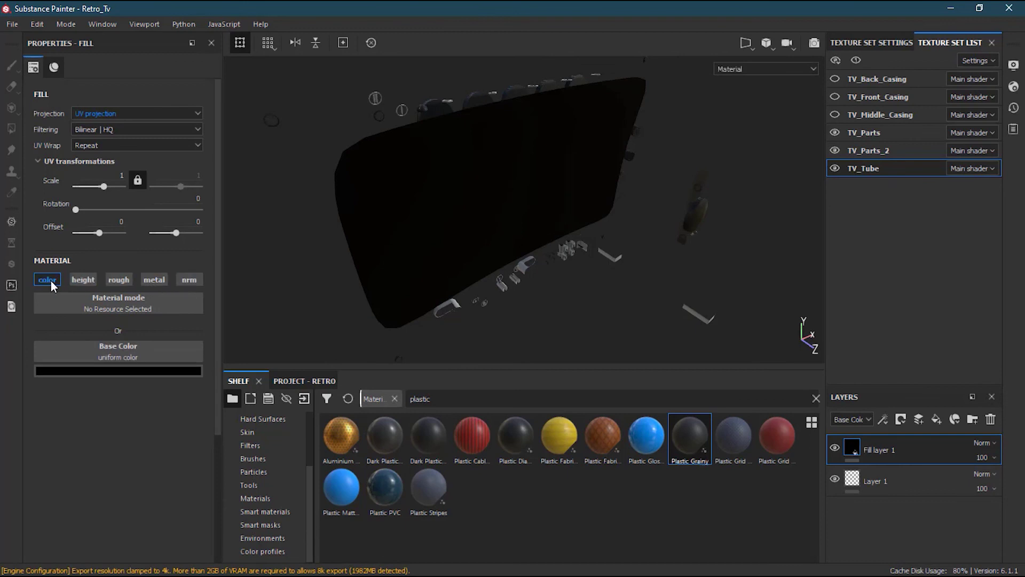
left_click(187, 281)
left_click(144, 282)
left_click(118, 282)
left_click(93, 283)
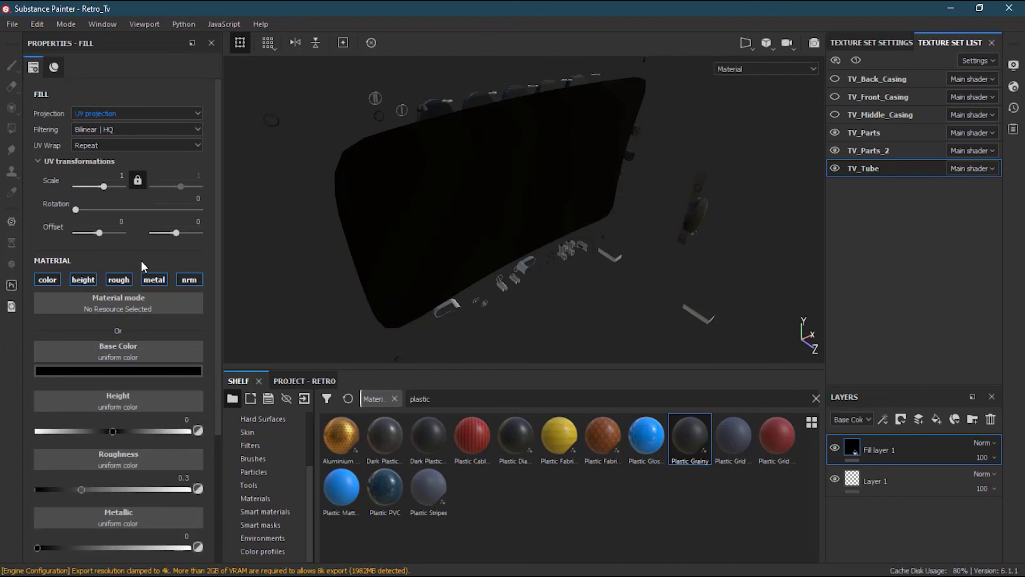
left_click(44, 279, "alt")
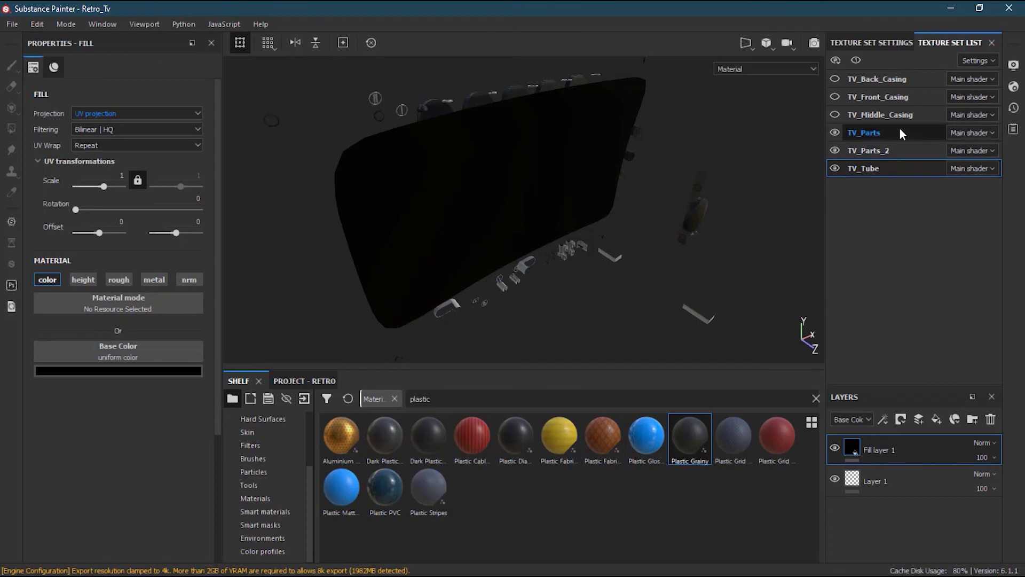
Show the TV_Middle_Casing, TV_Front_Casing and TV_Back_Casing texture sets and check the framed complete TV from the front
left_click(835, 114)
left_click(836, 96)
left_click(835, 79)
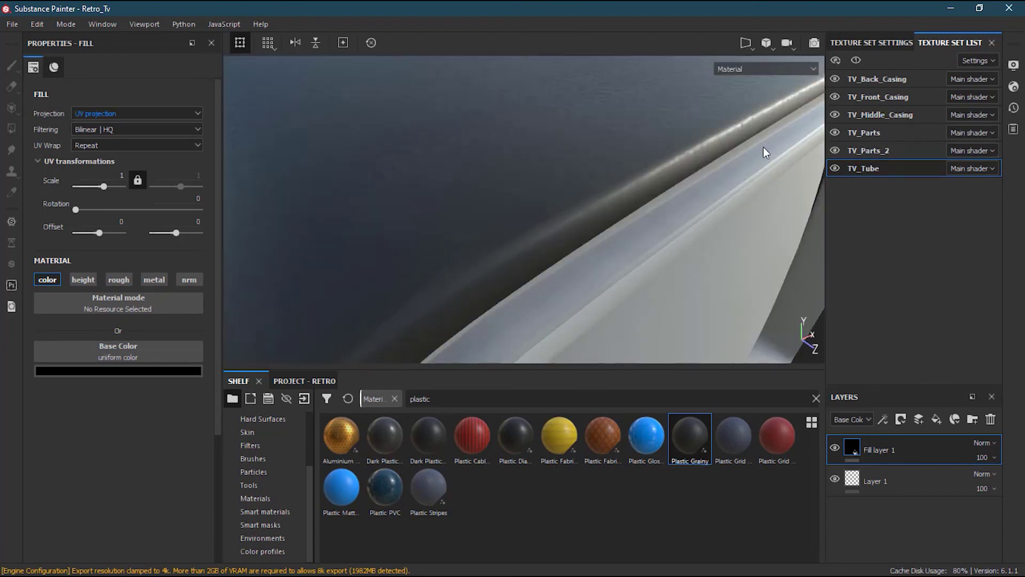
key("f")
left_click_drag(561, 267, 653, 206, "alt")
middle_click_drag(650, 193, 708, 213, "alt")
left_click_drag(708, 214, 677, 221, "alt")
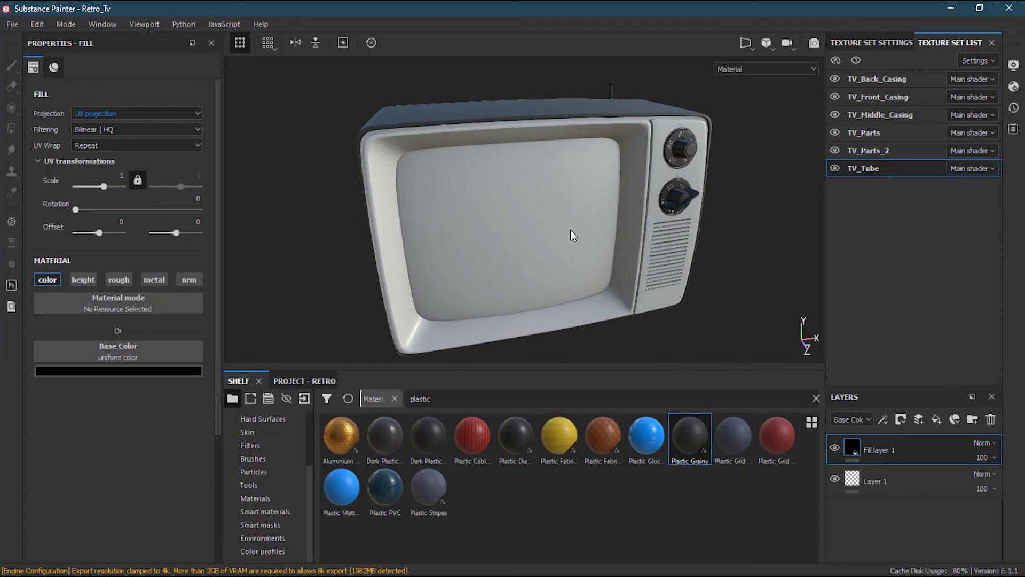
left_click_drag(577, 253, 586, 233, "alt")
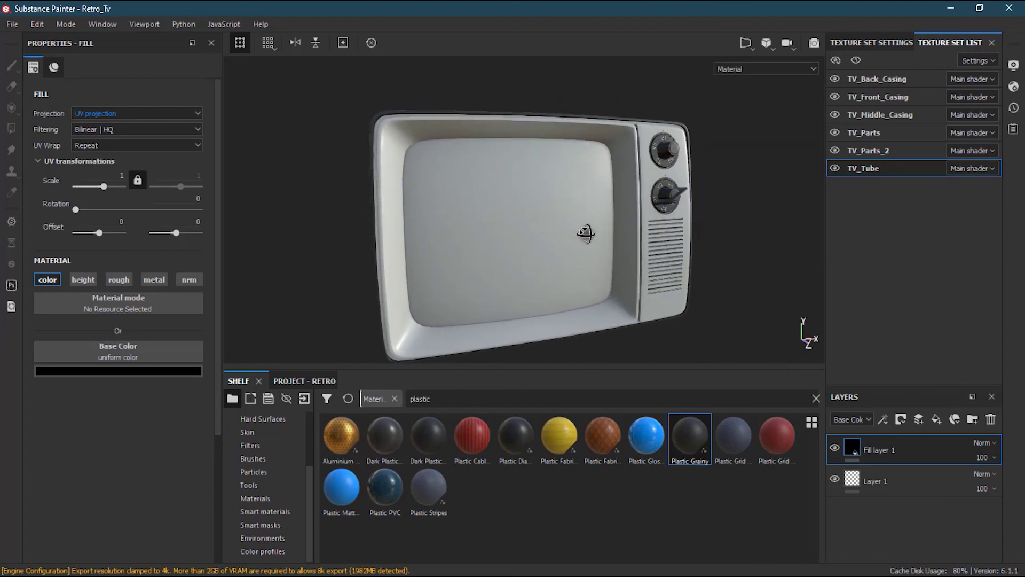